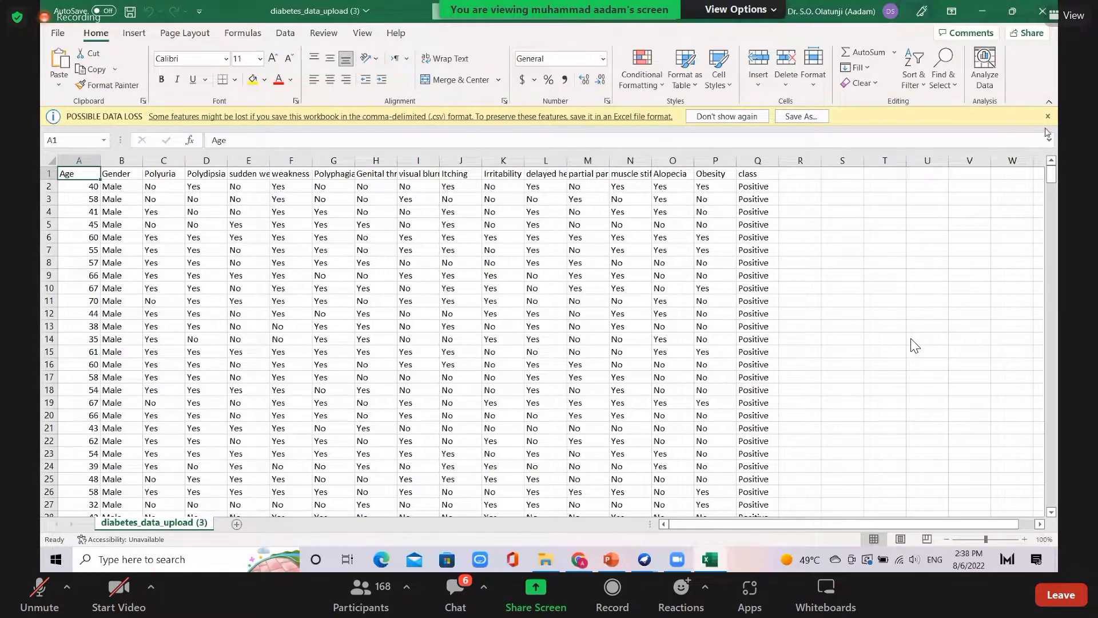
Step: Dismiss the data-loss warning and examine the diabetes dataset's column headers from Gender to class, including the class values
click(753, 117)
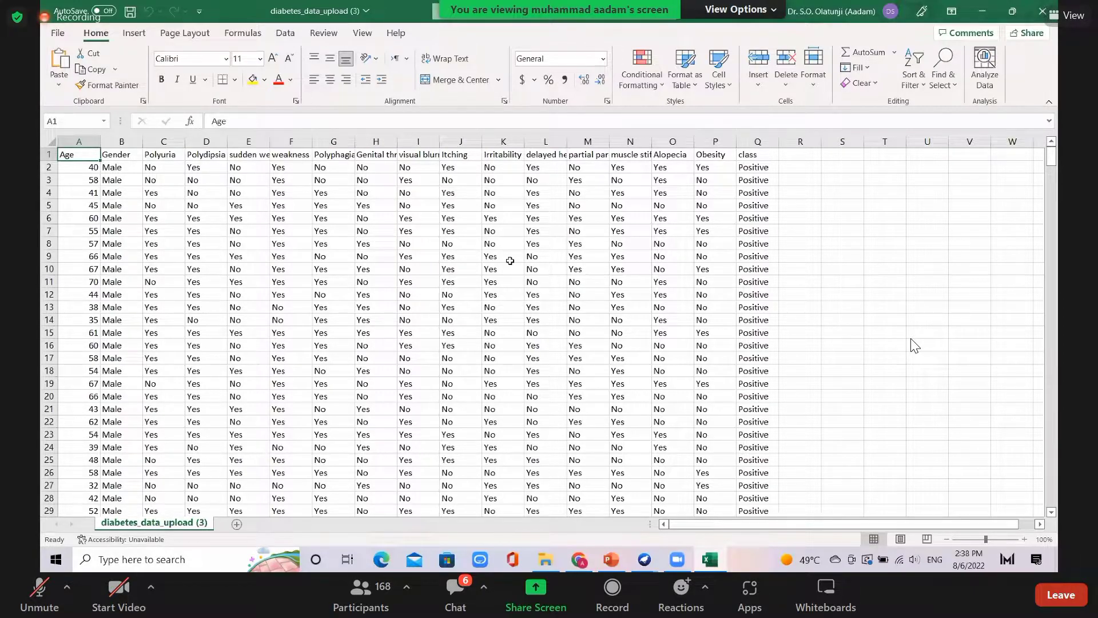
drag(511, 261, 292, 215)
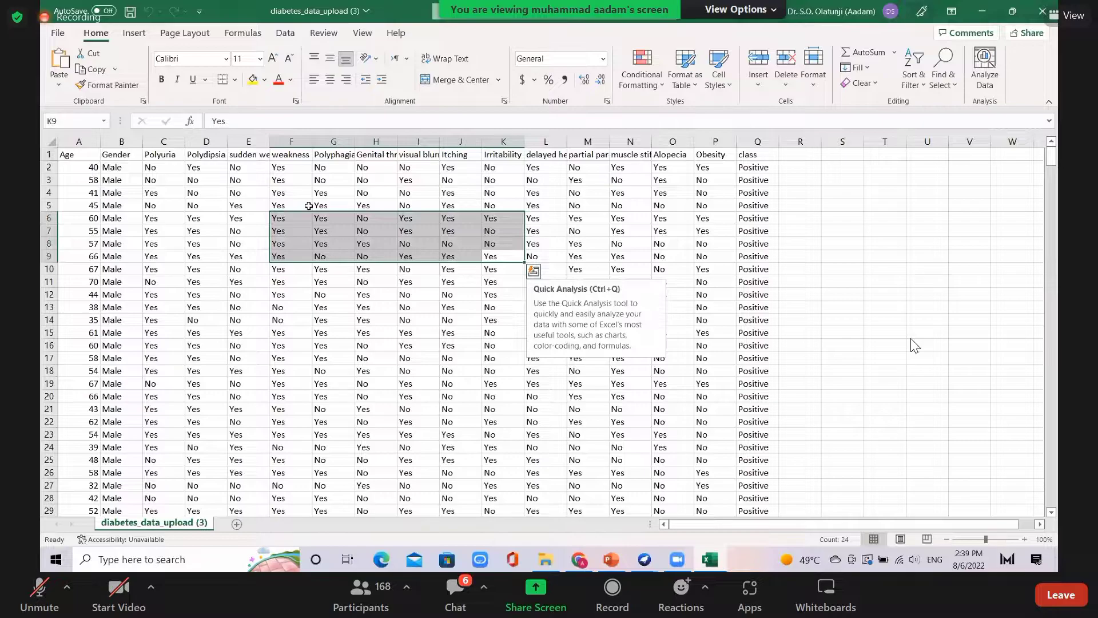
click(309, 205)
click(123, 156)
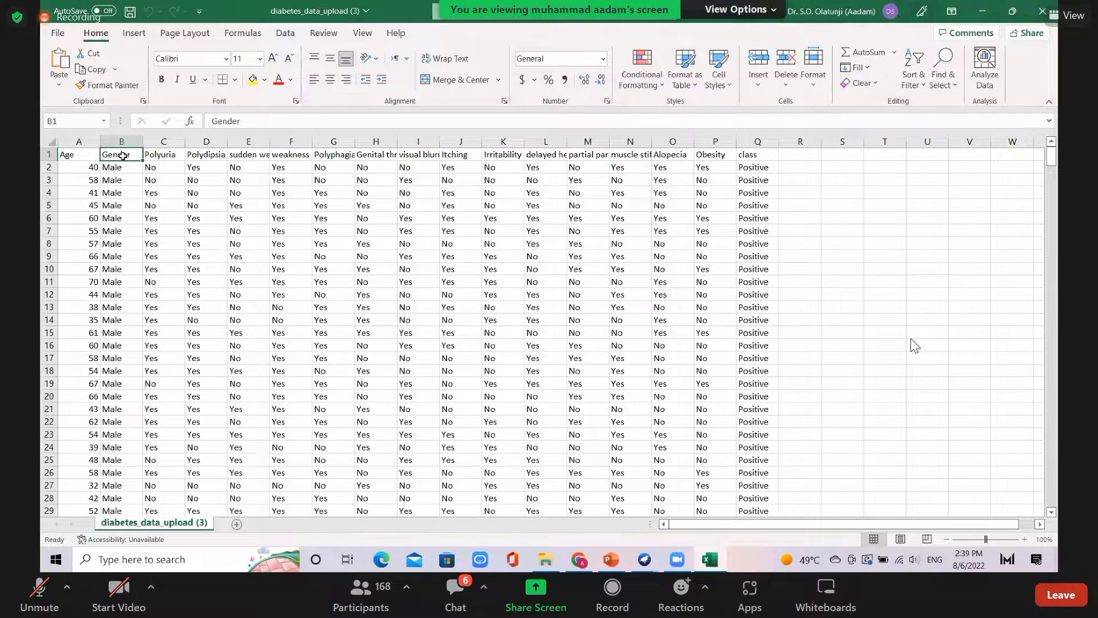
click(163, 156)
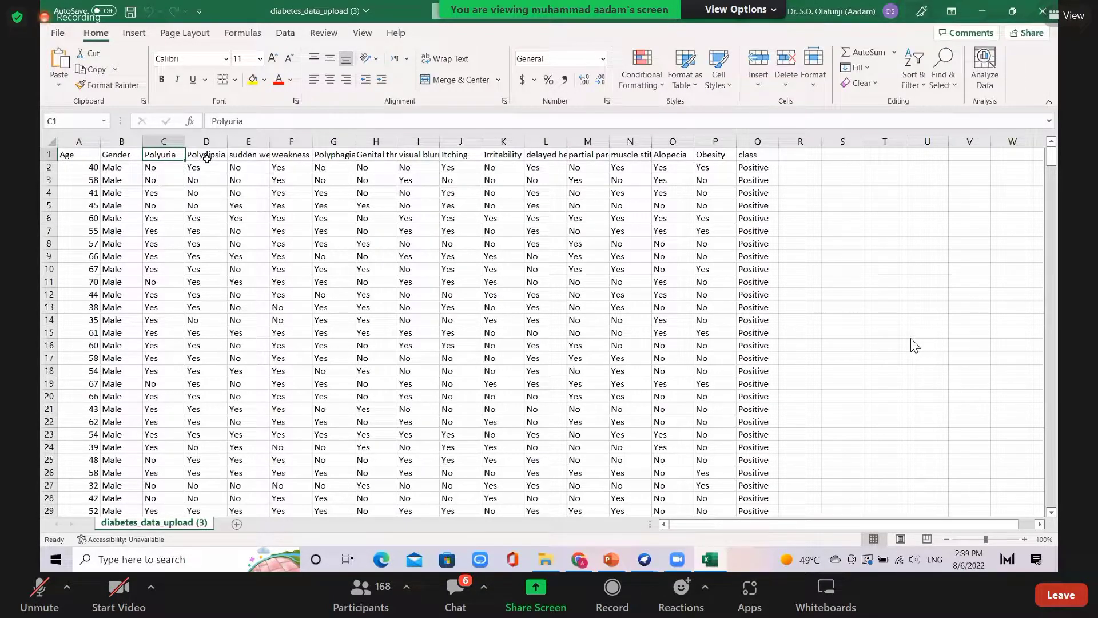
click(250, 154)
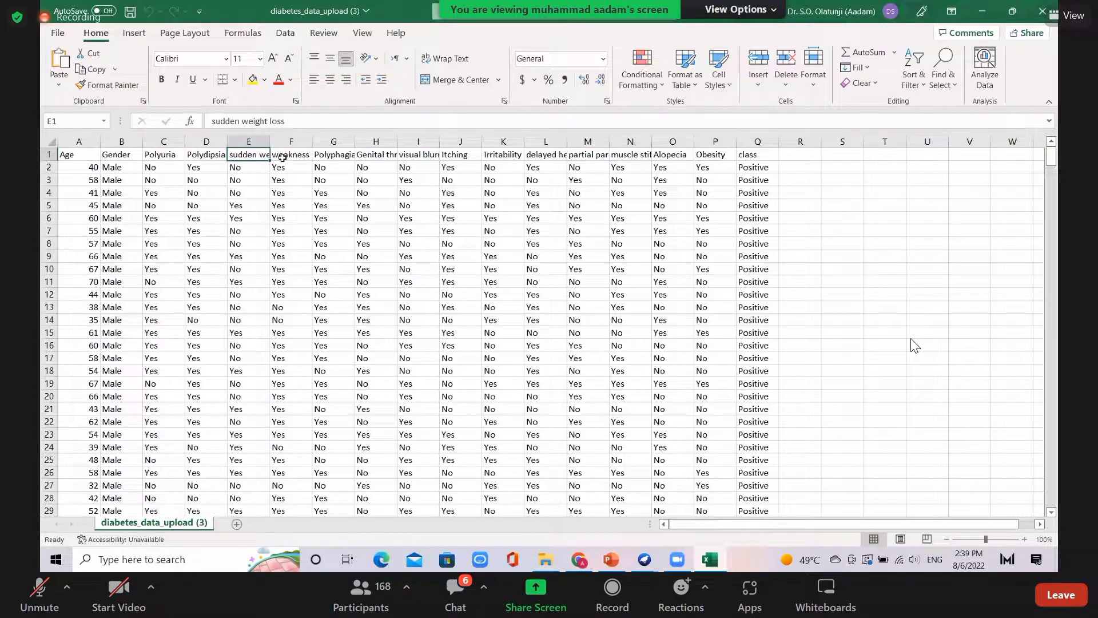
click(286, 155)
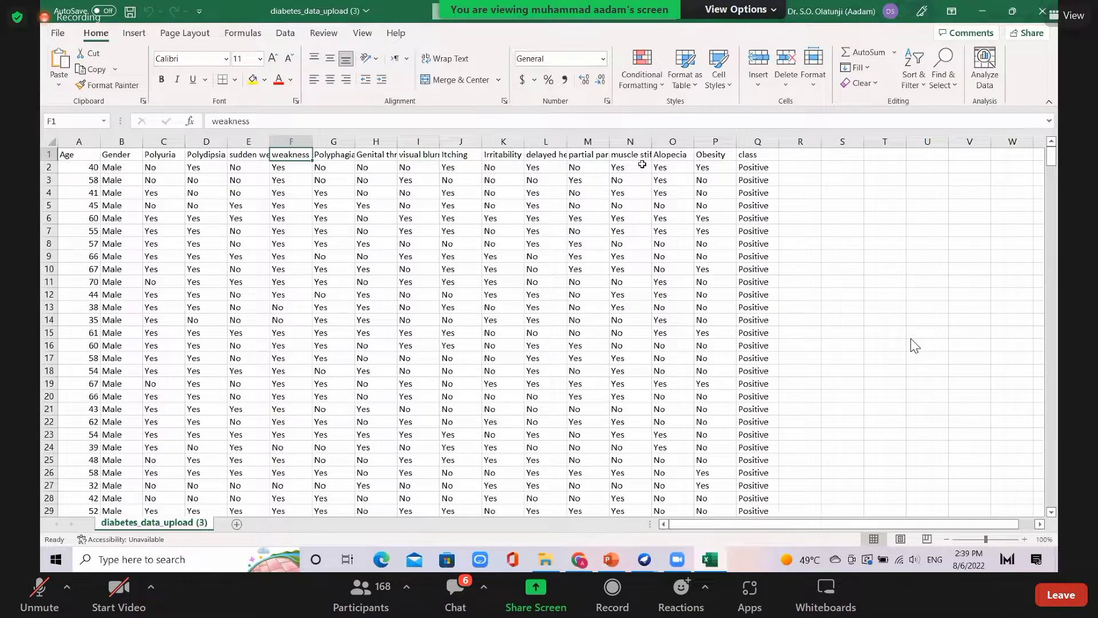
click(709, 155)
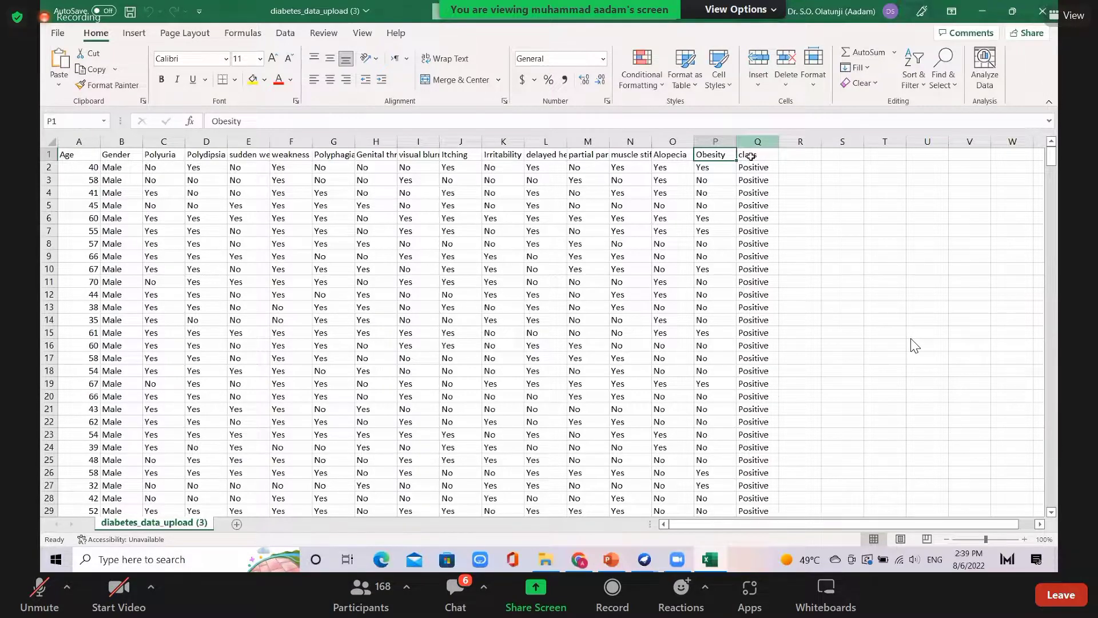
click(756, 157)
click(760, 170)
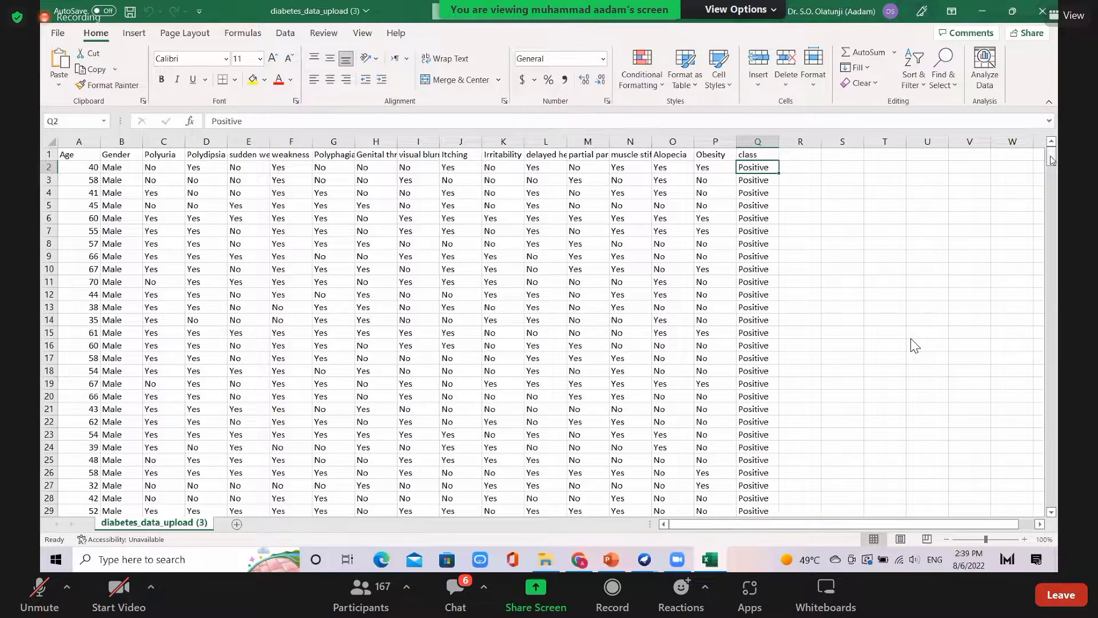
mouse_move(1051, 162)
mouse_down()
mouse_move(1051, 189)
mouse_move(1050, 145)
mouse_up()
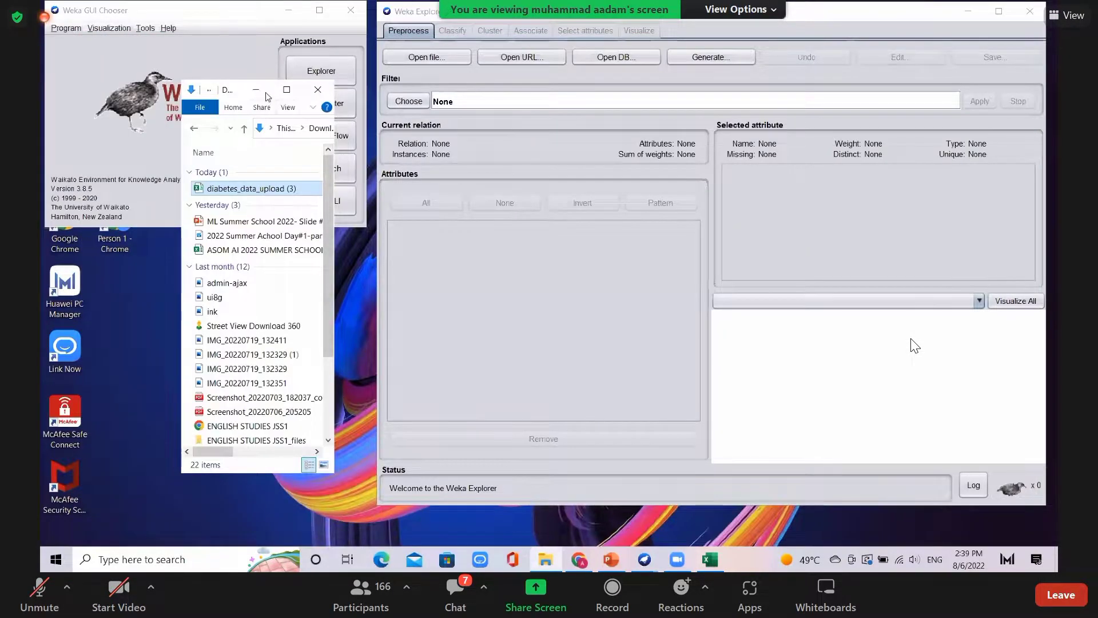
Step: Clear away the Downloads folder window, launch Explorer from the Weka GUI Chooser and reposition its window
click(269, 84)
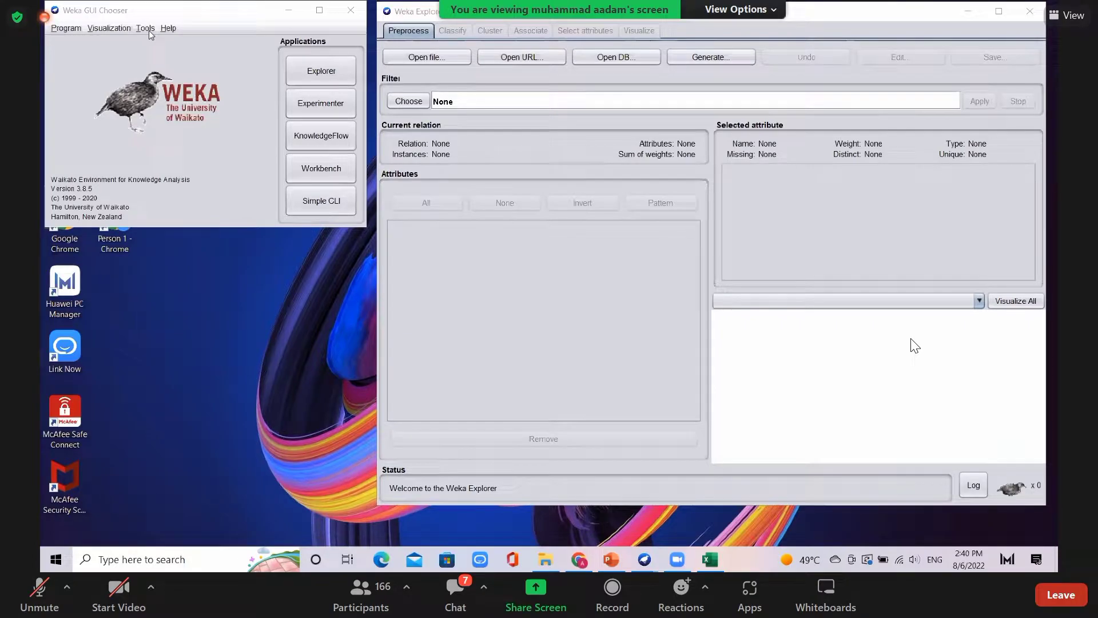
click(150, 33)
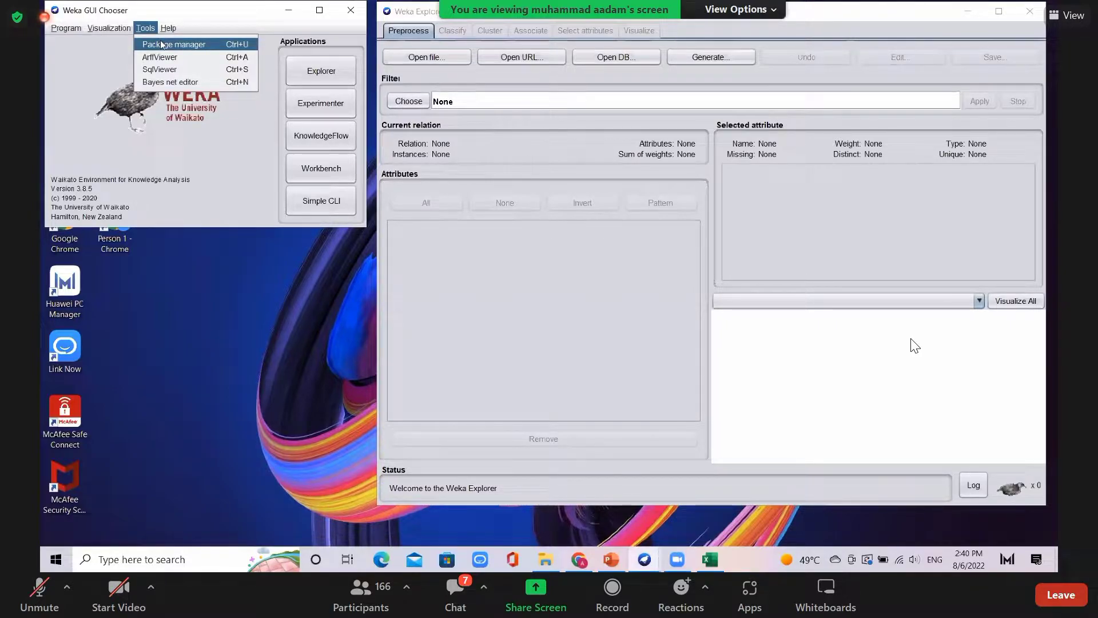
click(94, 67)
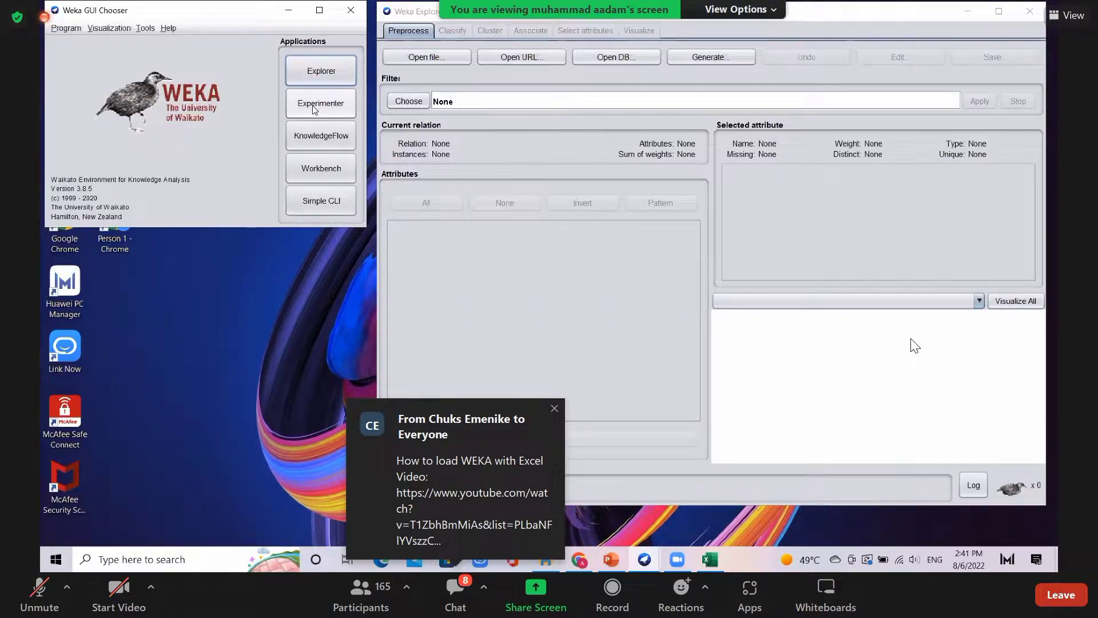
click(329, 76)
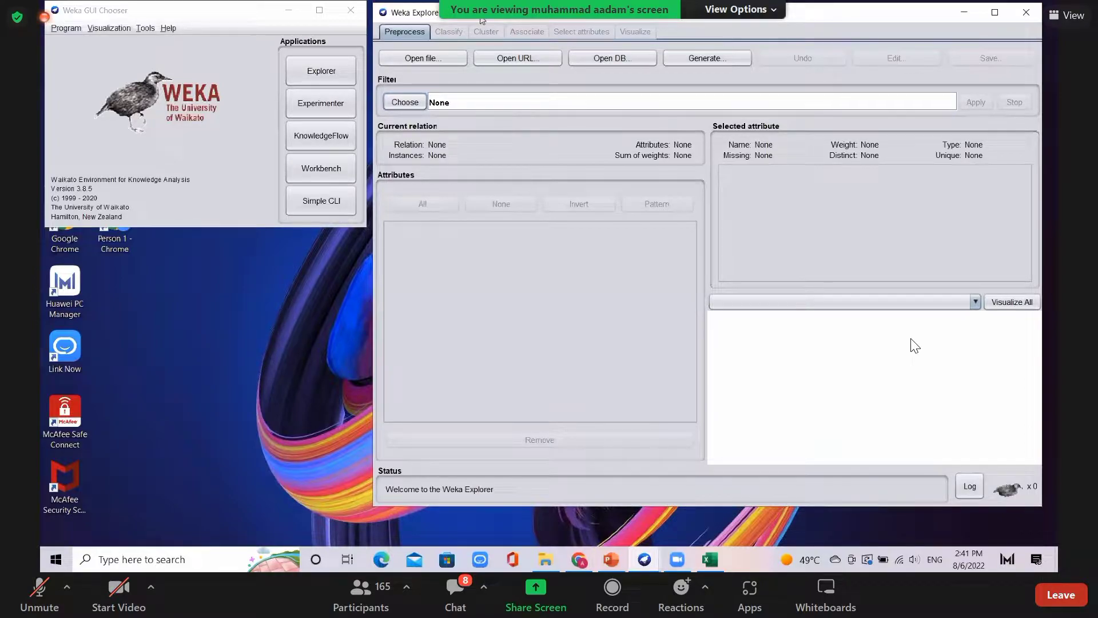
drag(482, 20, 312, 22)
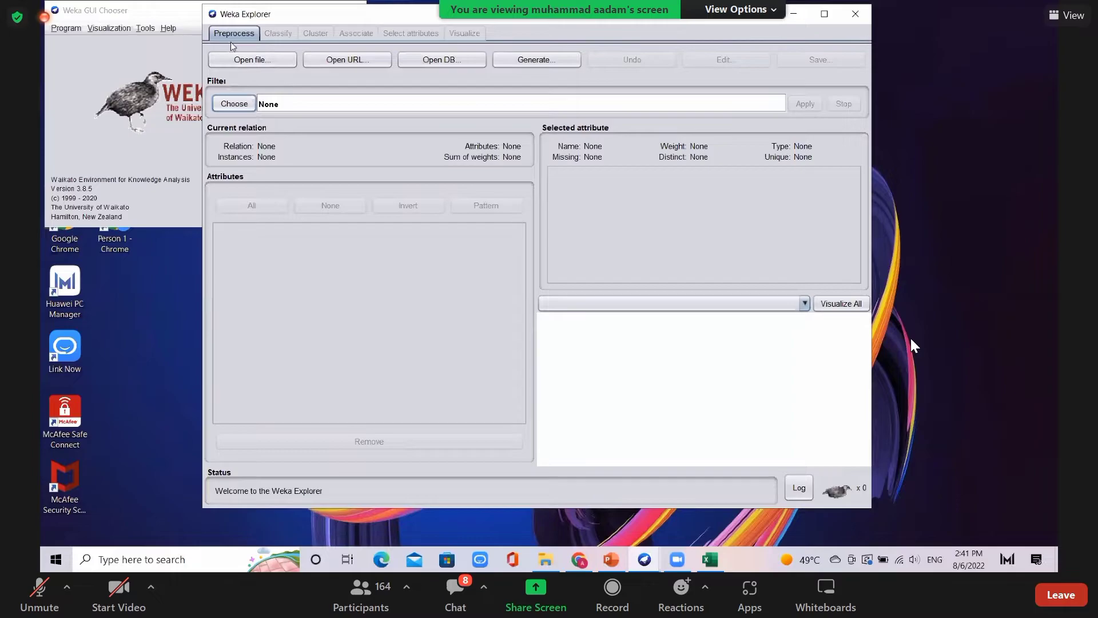
Step: Begin opening a data file for preprocessing, browsing the Downloads folder with the file type set to CSV data files (*.csv)
click(243, 60)
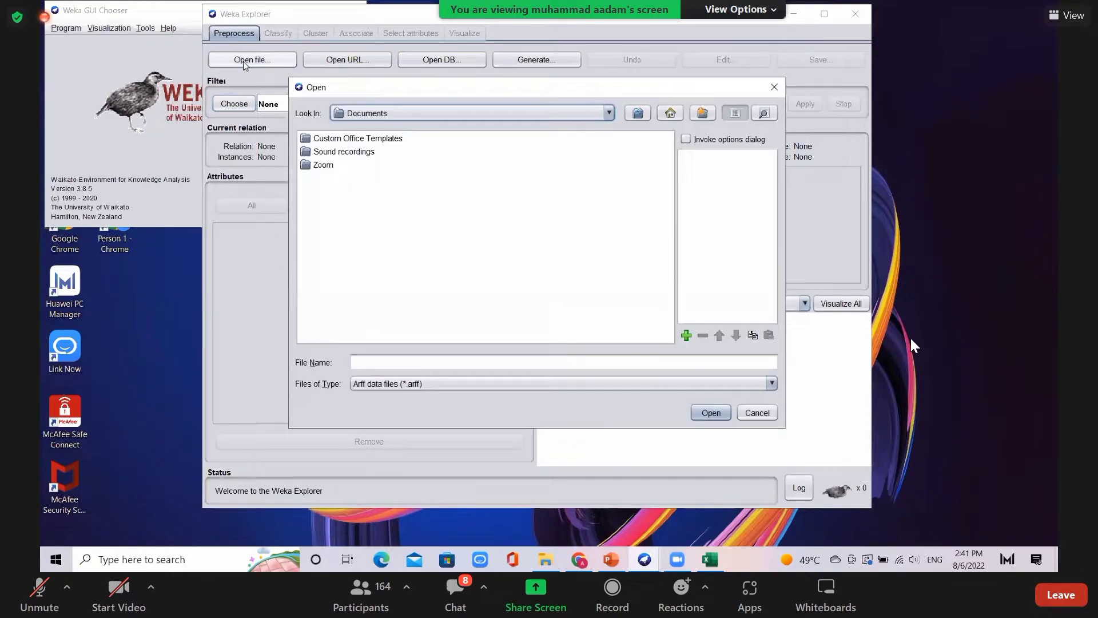
click(400, 113)
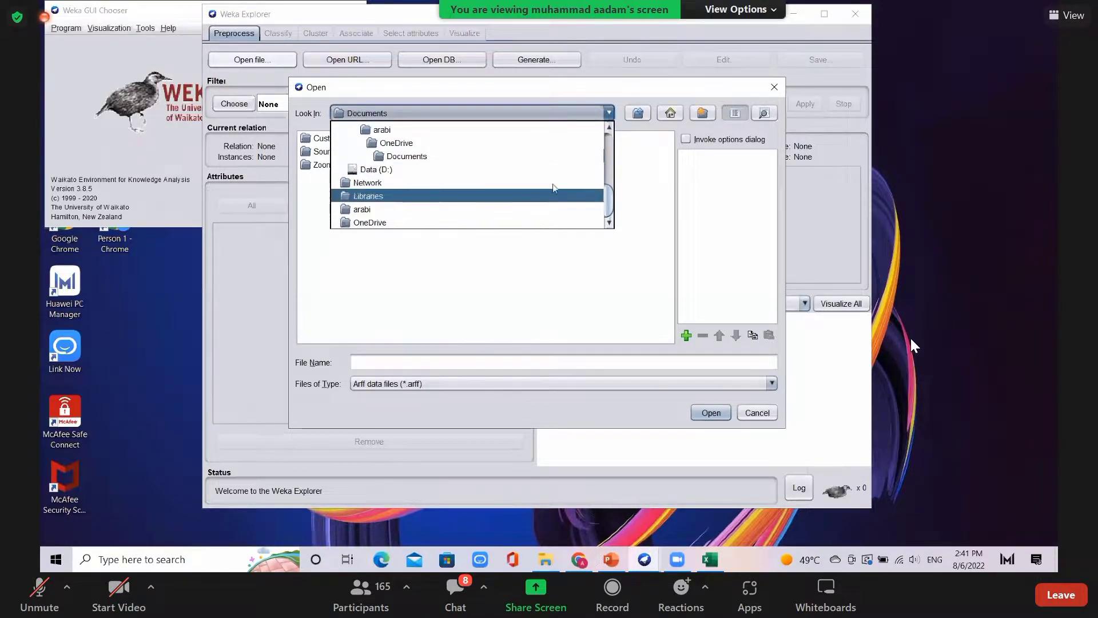
drag(609, 200, 609, 156)
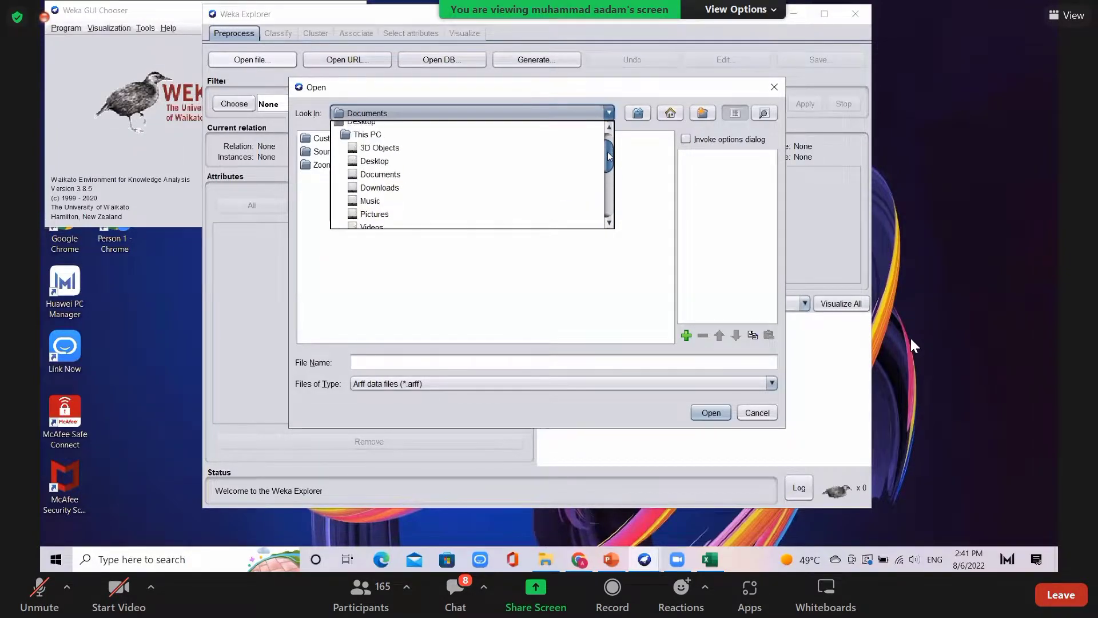
click(393, 187)
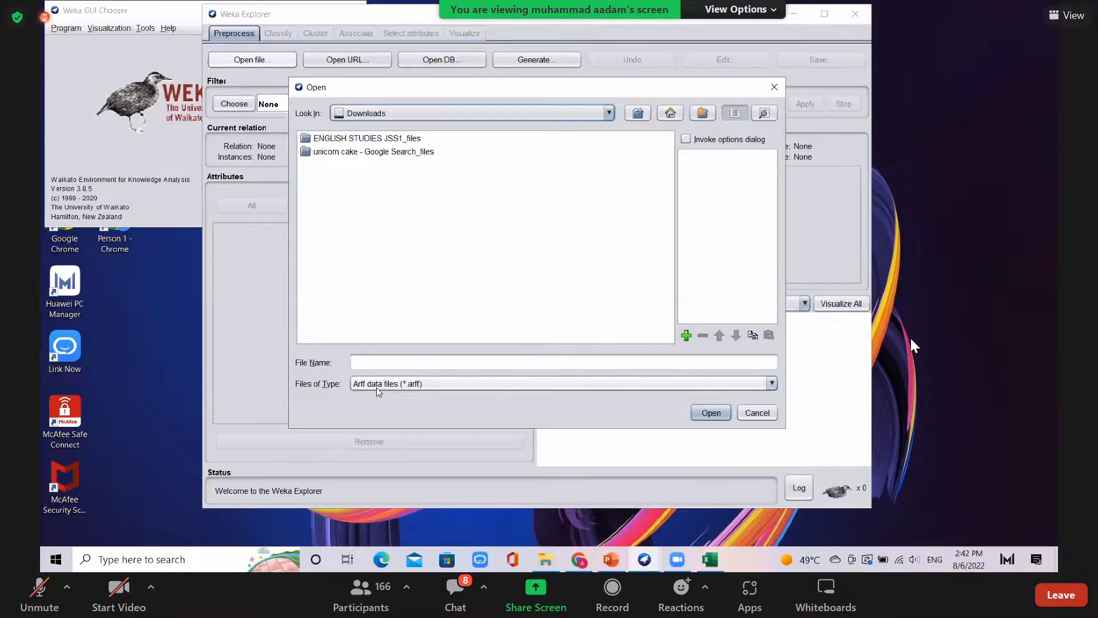
click(442, 384)
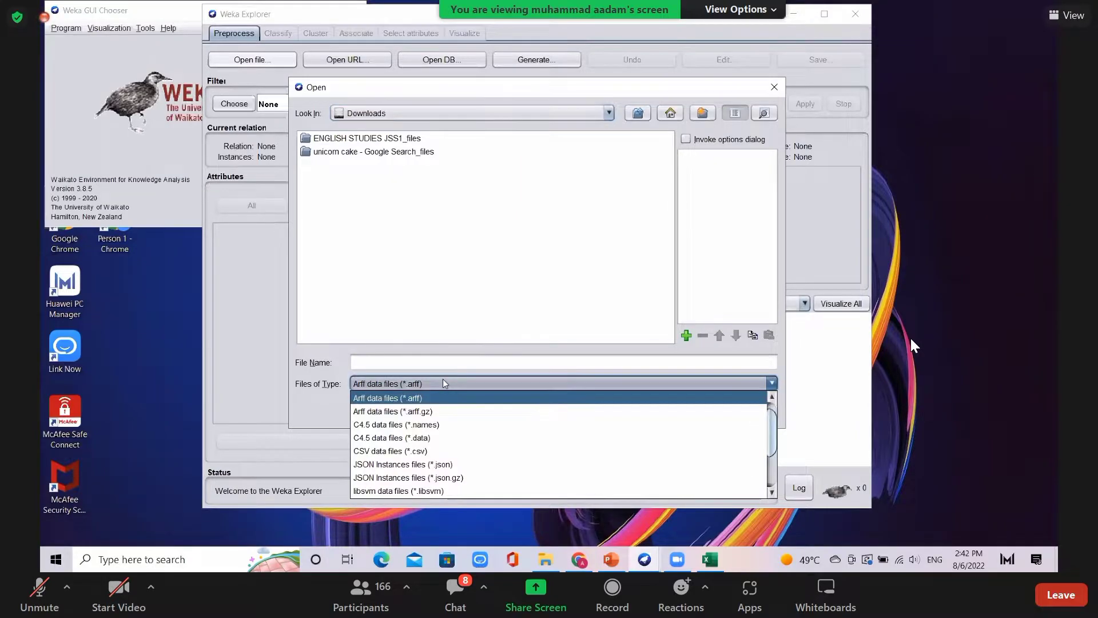
click(420, 452)
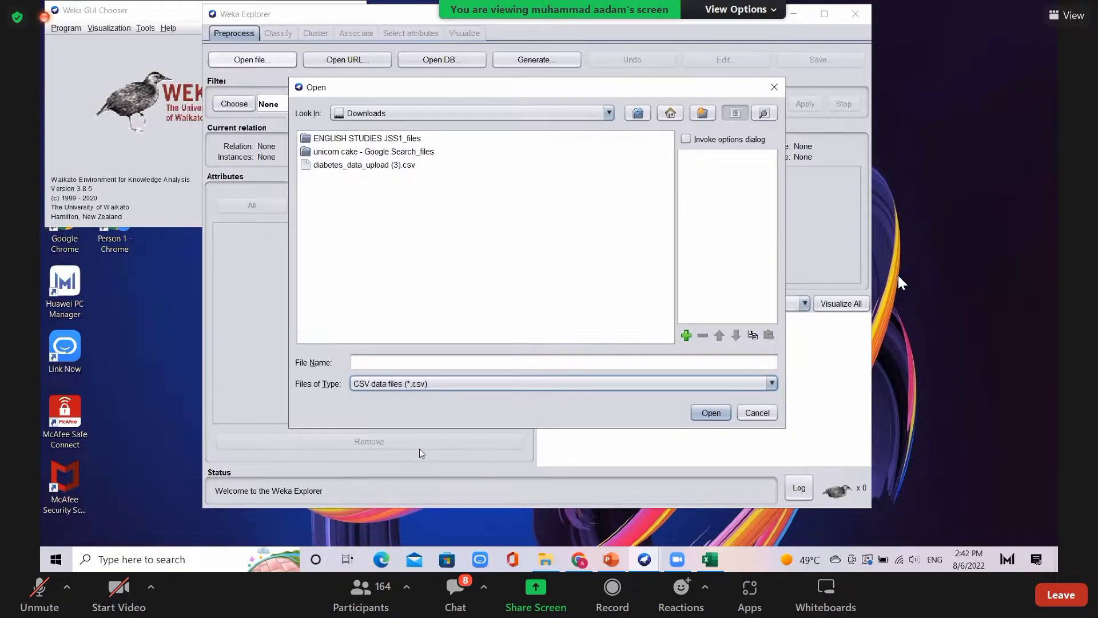
Step: Read the recent messages in the Zoom meeting chat and close the chat window
click(455, 589)
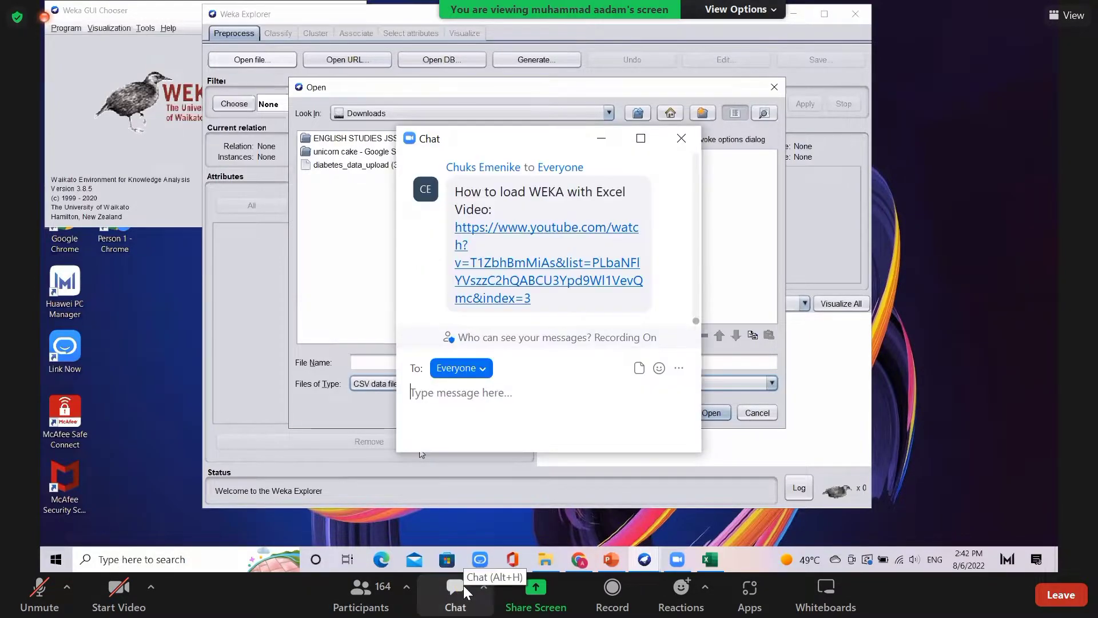
scroll(538, 233, up, 3)
scroll(538, 233, down, 2)
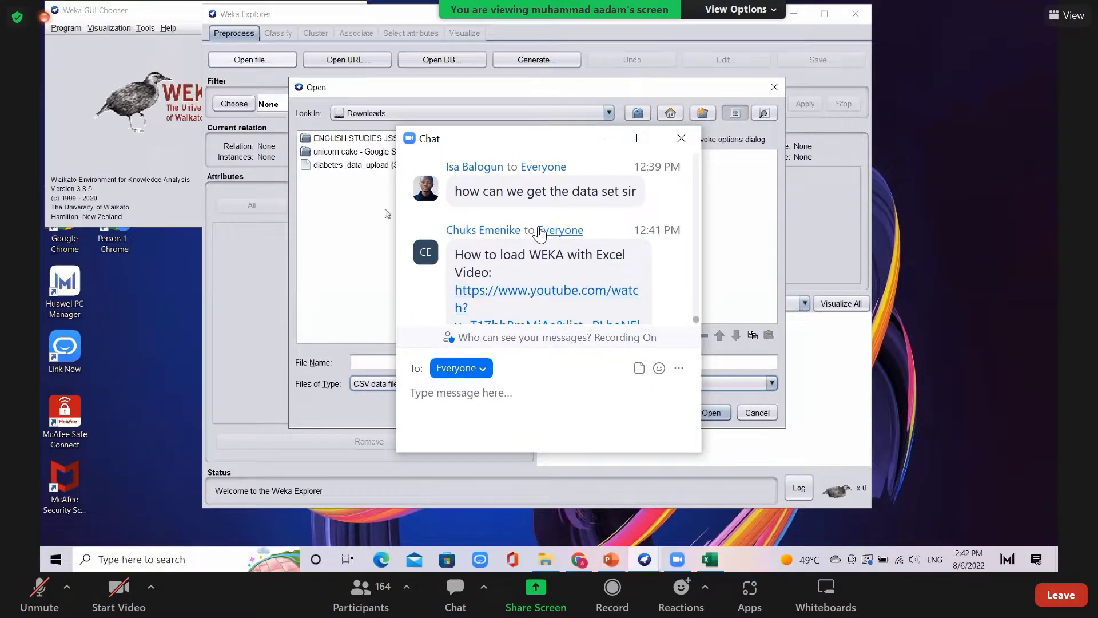
click(681, 139)
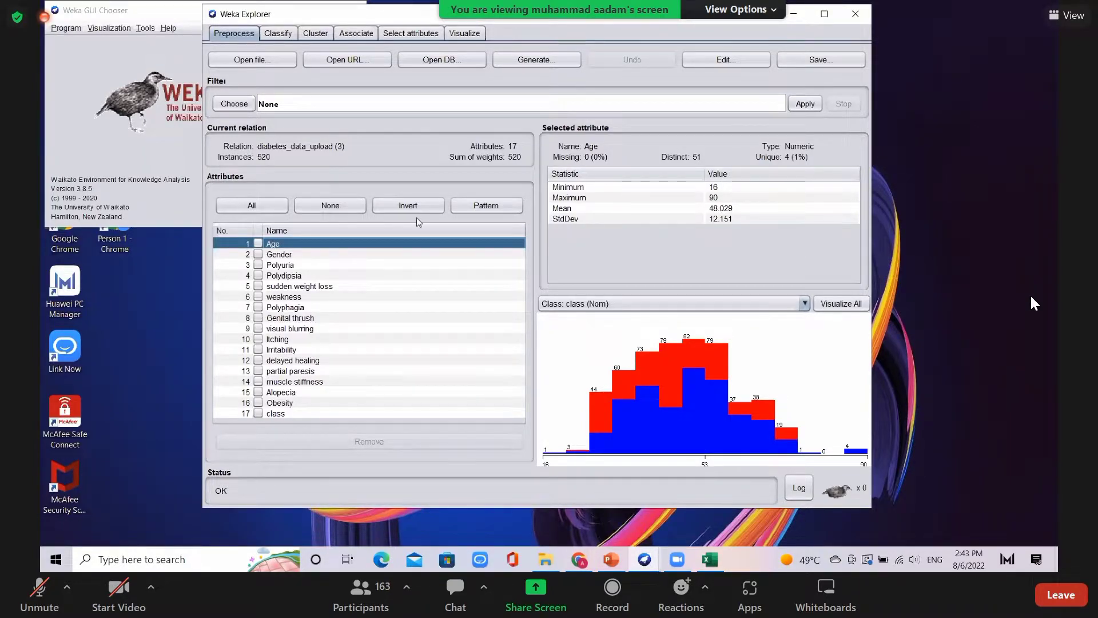
Step: Inspect the statistics and class distributions of the Polyuria, Gender and class attributes, leaving no attribute ticked
click(258, 254)
click(278, 266)
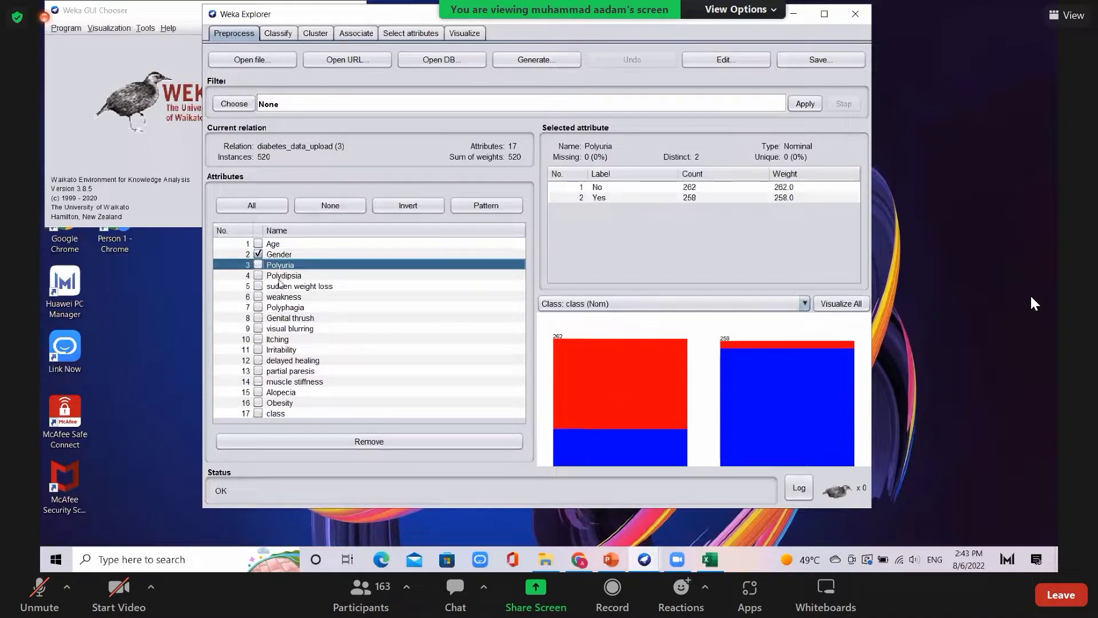
click(258, 254)
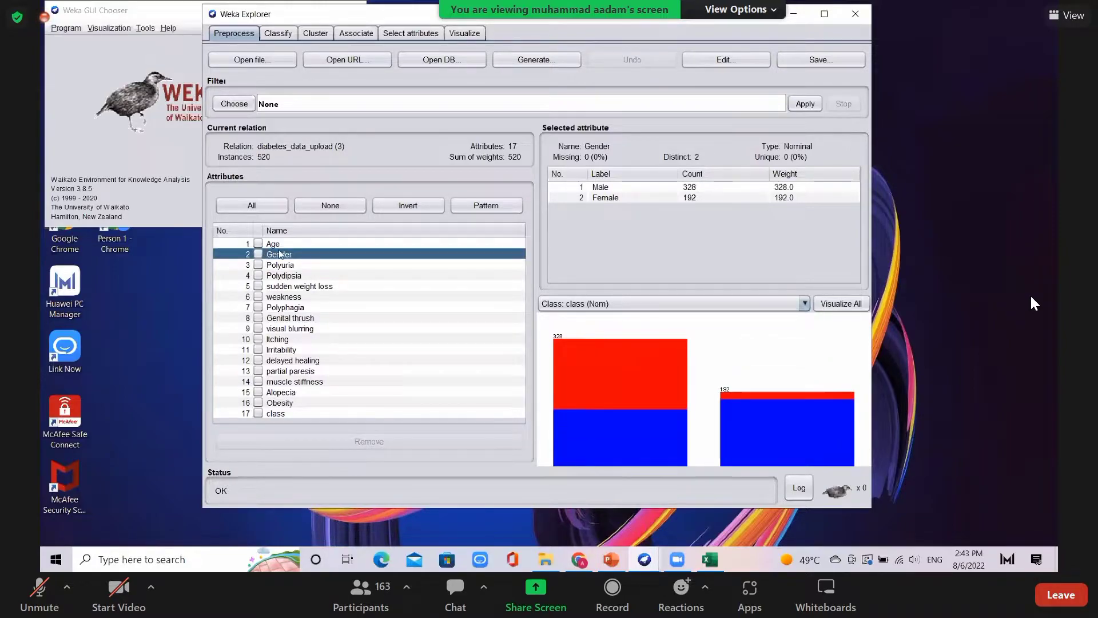
click(274, 414)
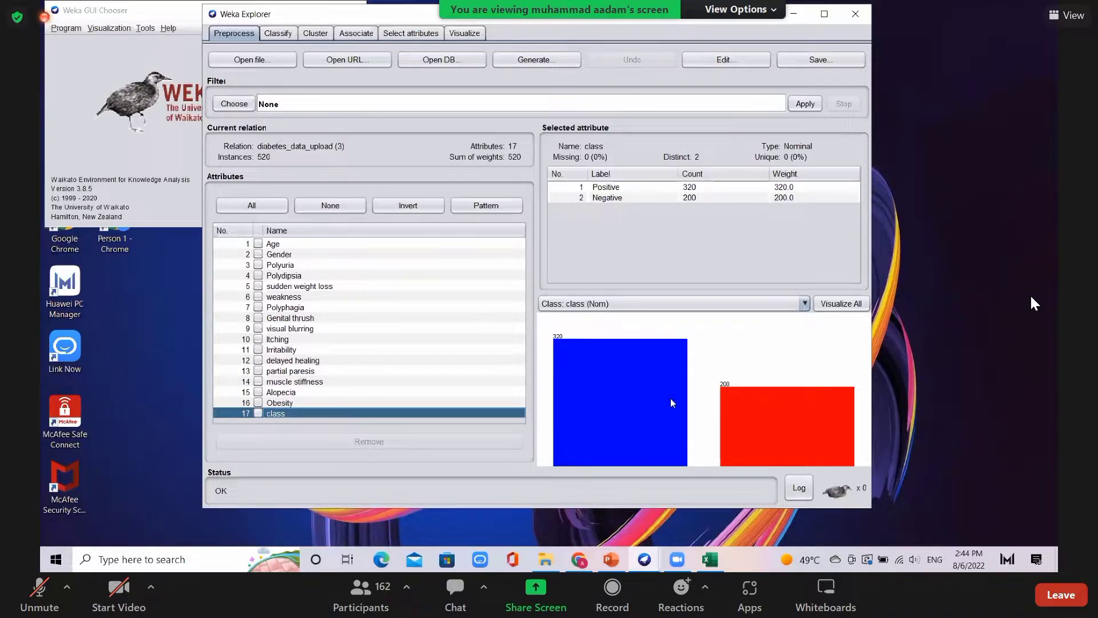
mouse_move(672, 401)
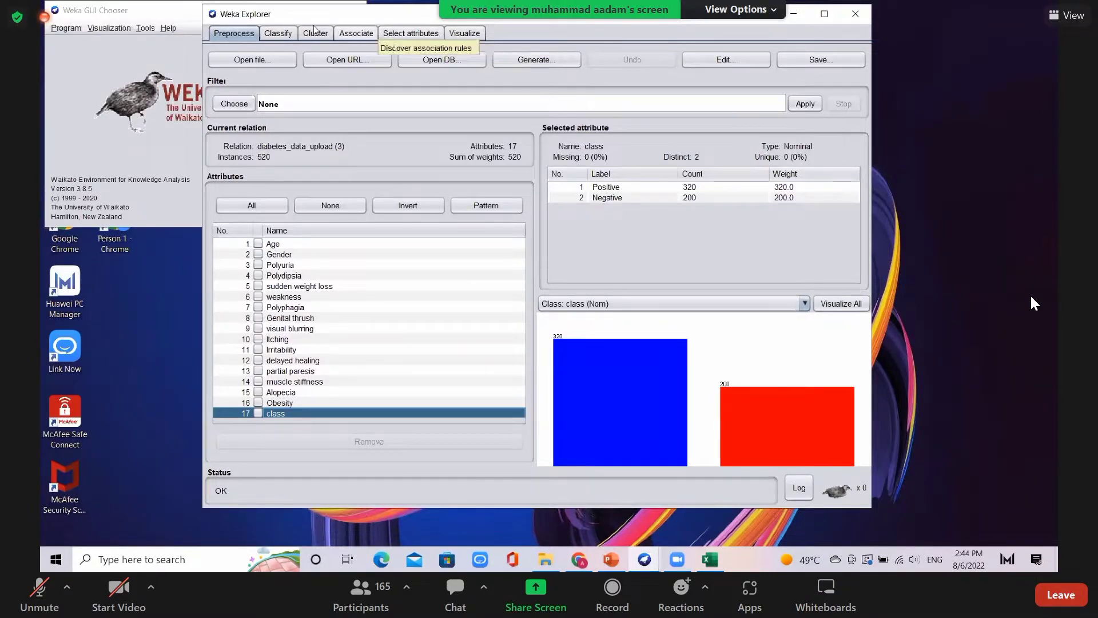
Step: Choose the IBk classifier from the lazy group for classification
click(281, 35)
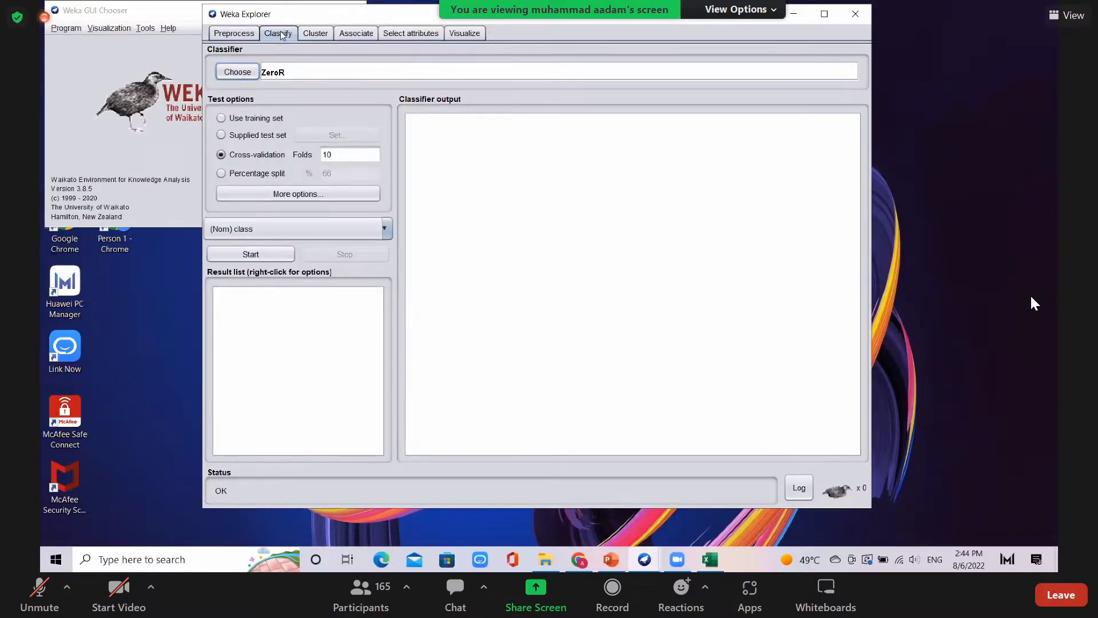
click(241, 74)
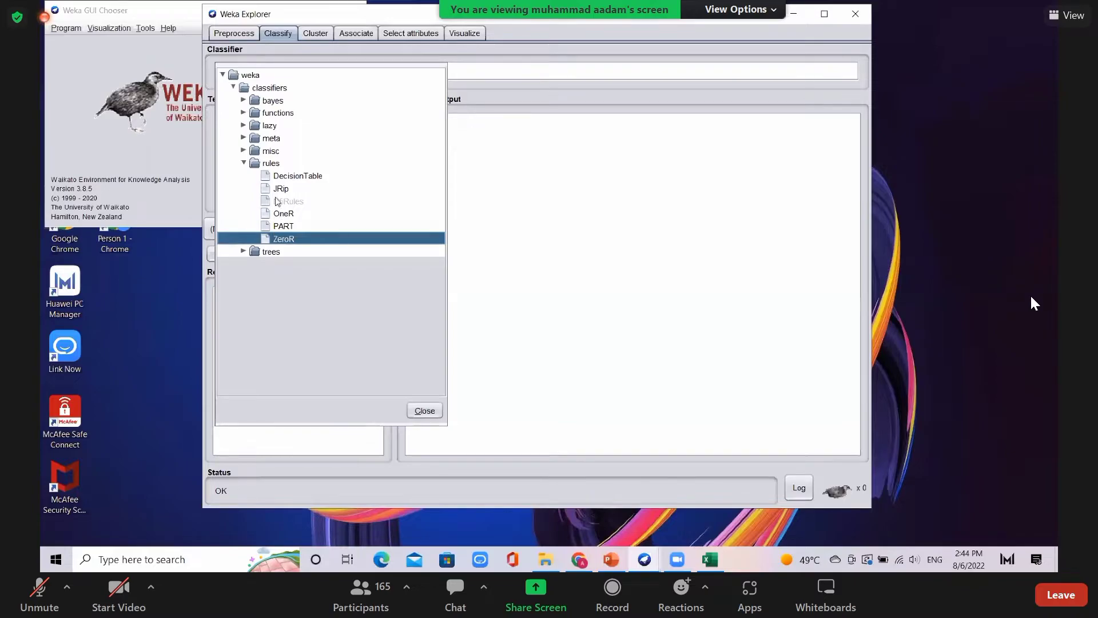
click(244, 125)
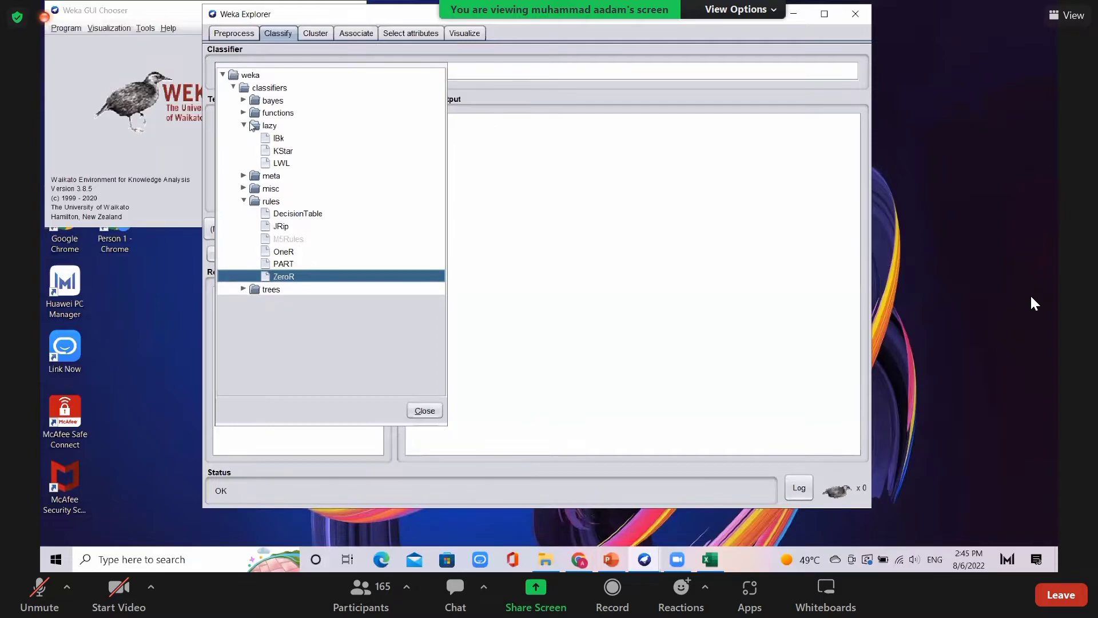
mouse_move(279, 142)
mouse_move(280, 143)
click(279, 139)
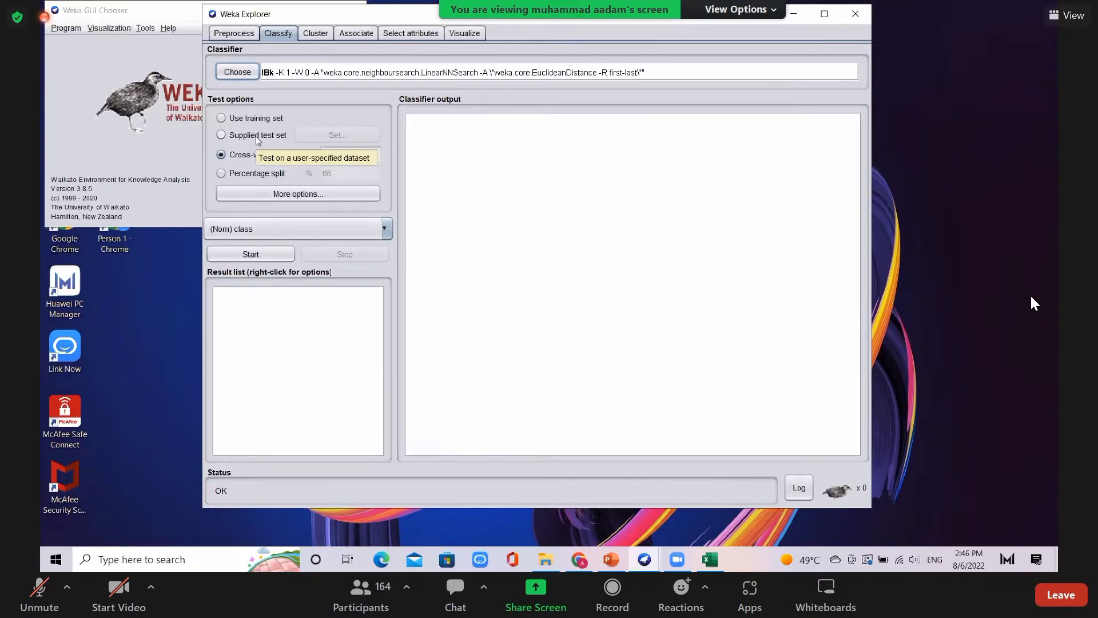
Step: Run the IBk classifier on class with a 70% percentage split and review the evaluation output
click(252, 139)
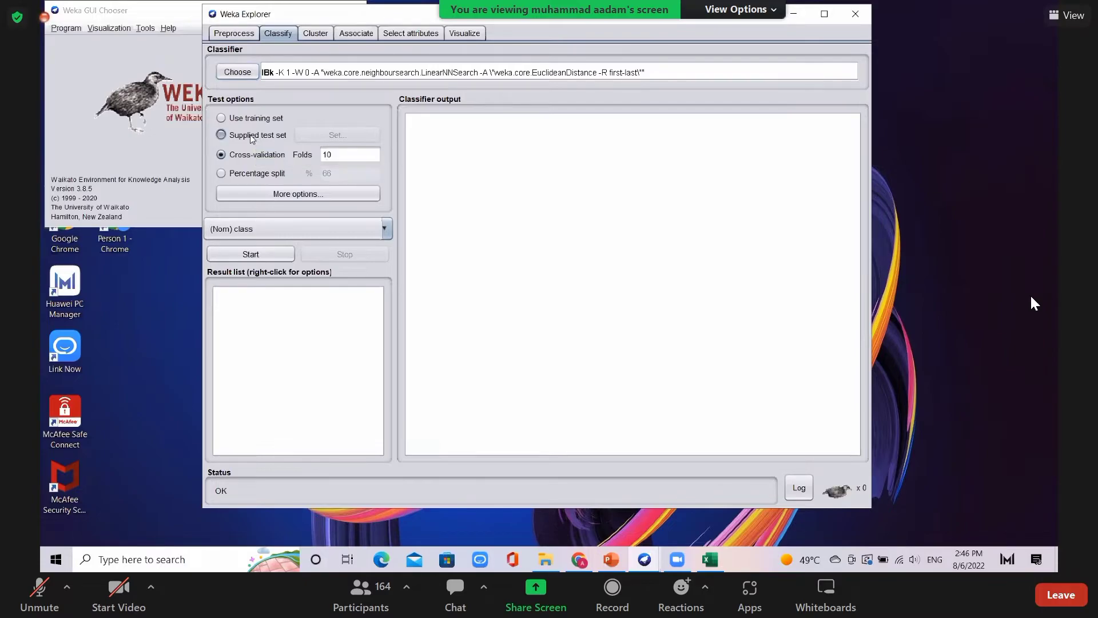
click(237, 175)
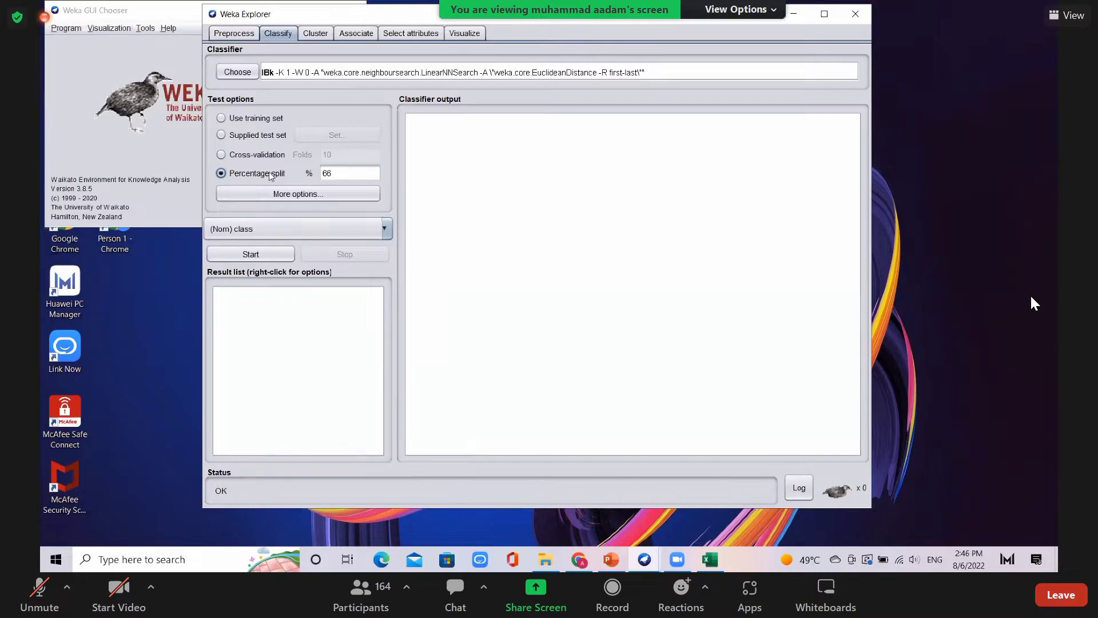
drag(347, 171, 313, 176)
text(70)
click(276, 259)
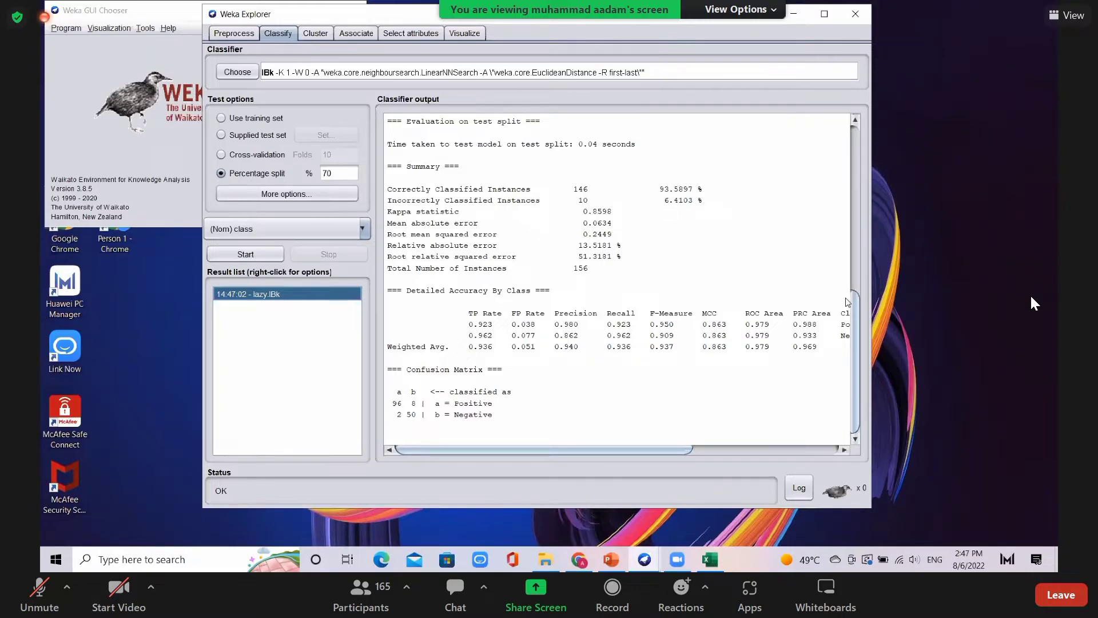
scroll(852, 303, up, 2)
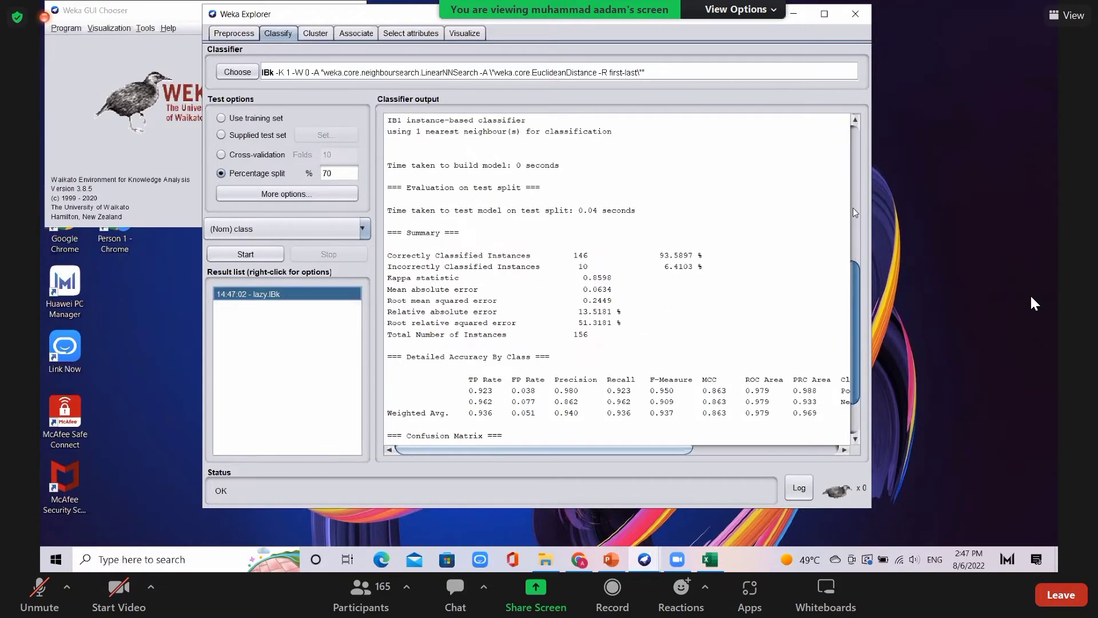
Step: Review the IBk evaluation summary, per-class accuracy and confusion matrix in the classifier output
scroll(853, 207, up, 9)
drag(862, 186, 863, 308)
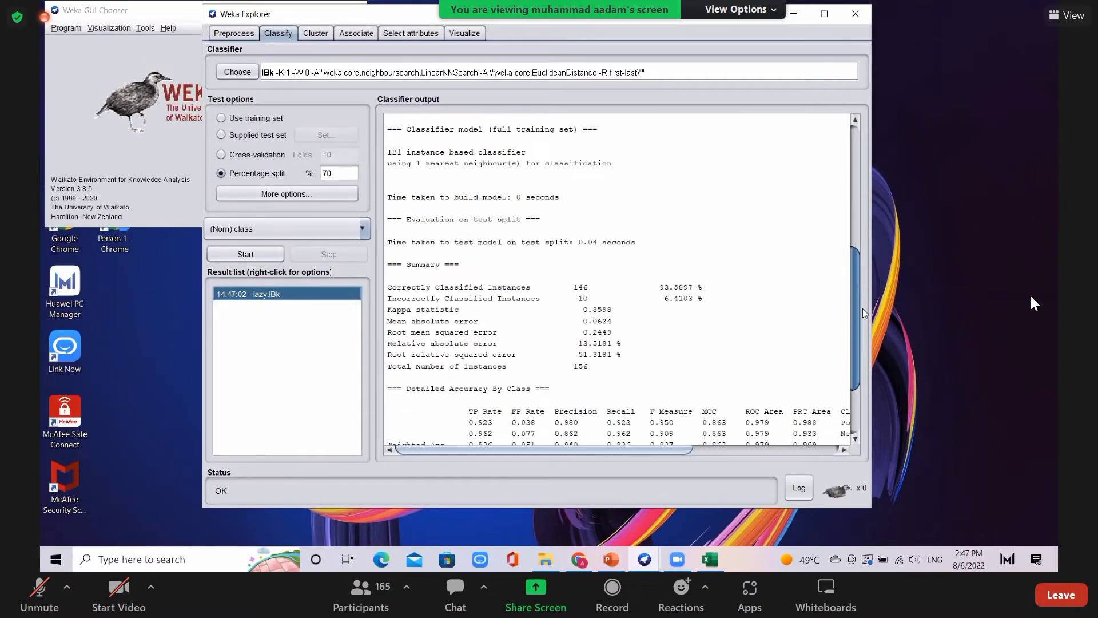
scroll(587, 189, down, 3)
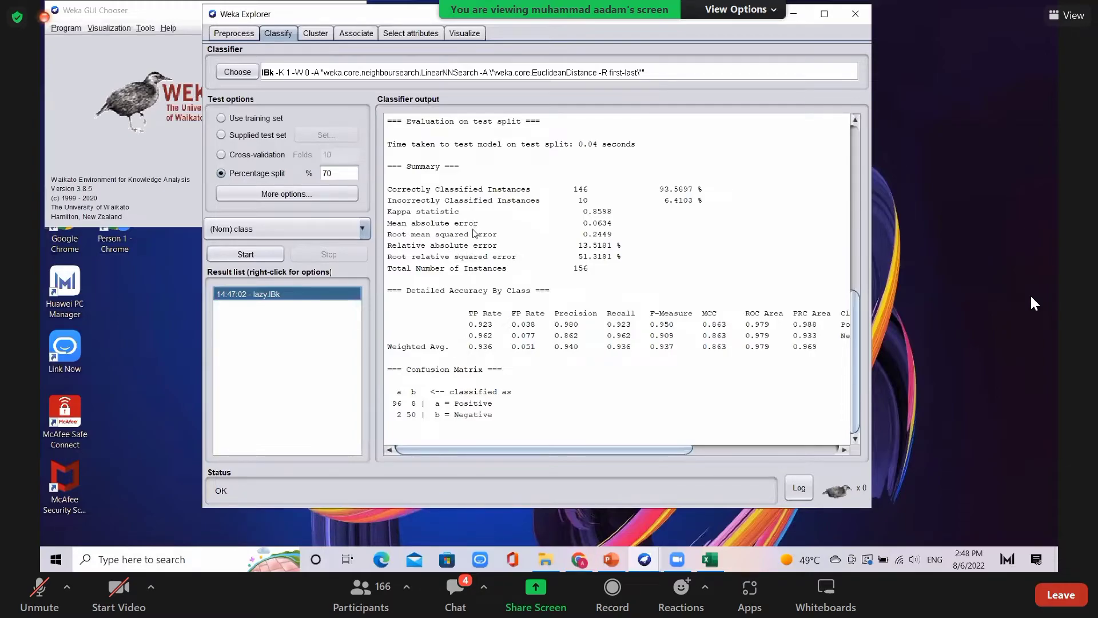
Step: Look through the additional classifier evaluation options, including output models for training splits, and rerun IBk with the 70% percentage split
click(267, 198)
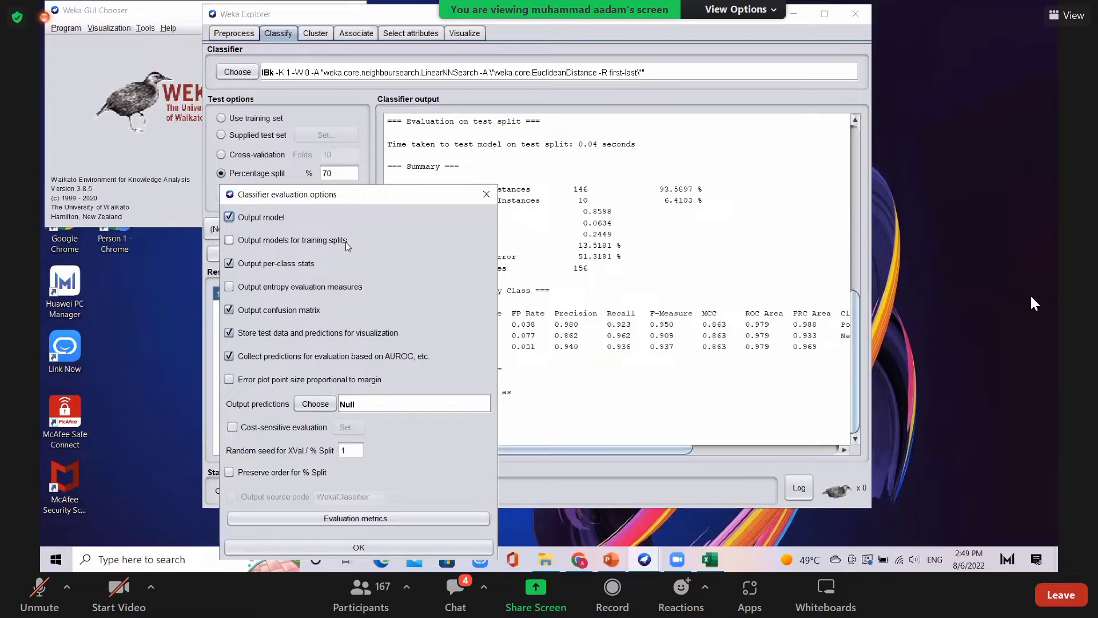
click(297, 245)
click(486, 194)
click(245, 253)
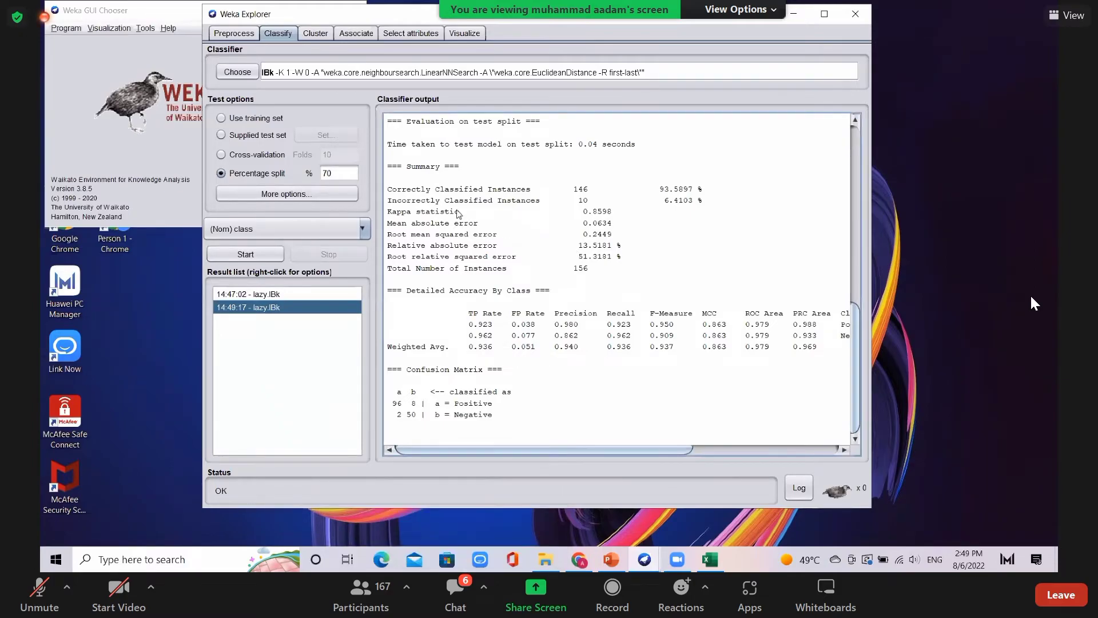
Step: Examine the IBk classifier's parameters, including the KNN setting, and close its editor without changes
click(361, 78)
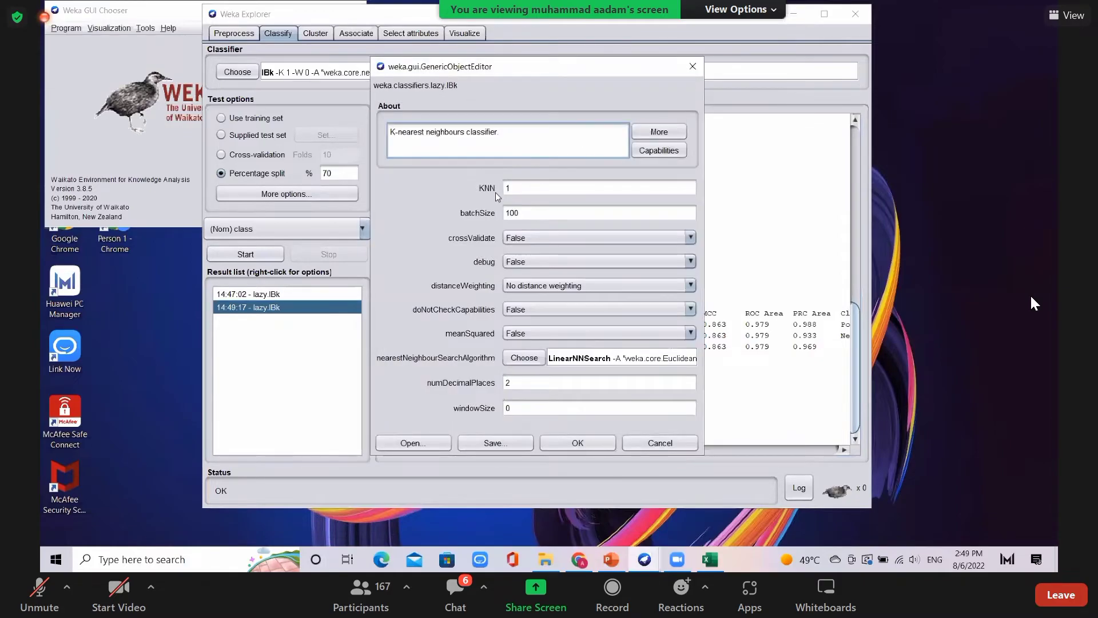
click(509, 189)
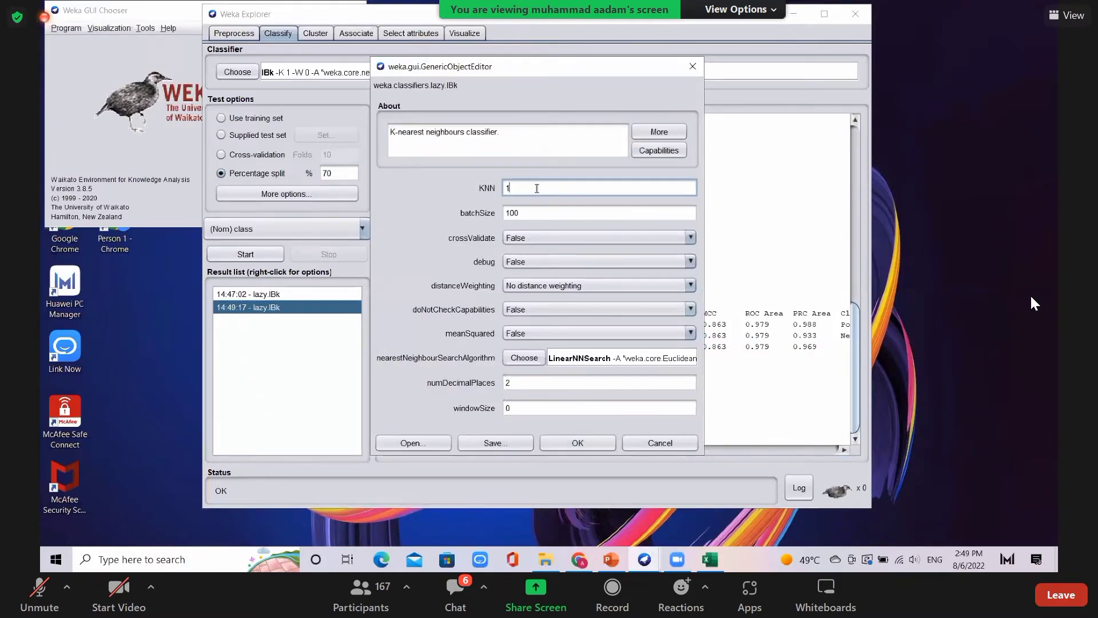
click(692, 67)
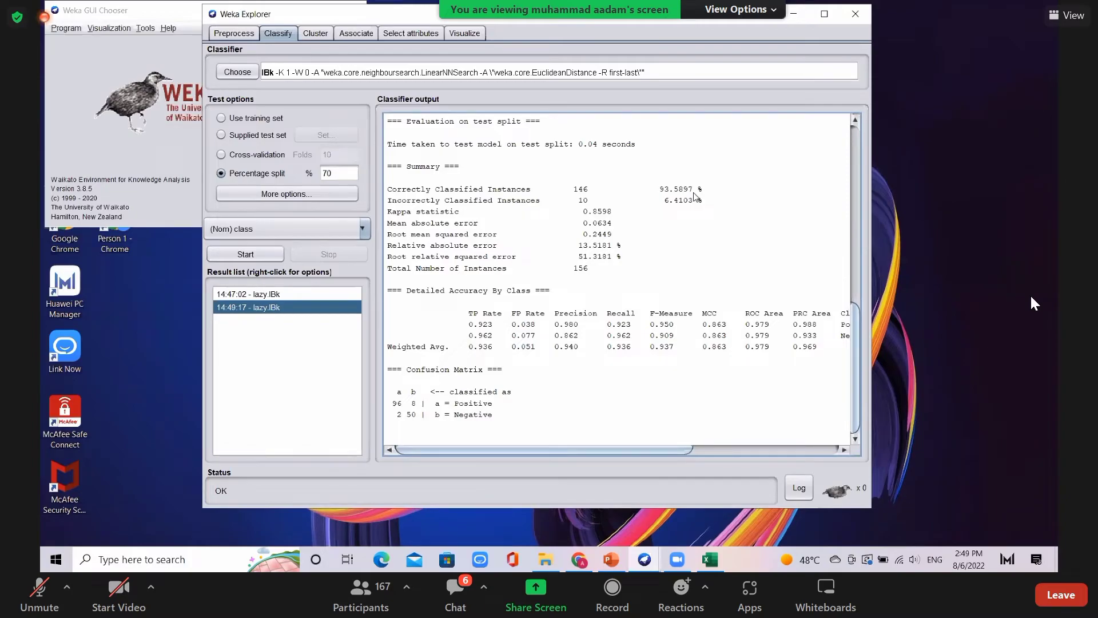
Step: Set the IBk classifier's KNN to 3 and run it on the 70% percentage split
click(440, 78)
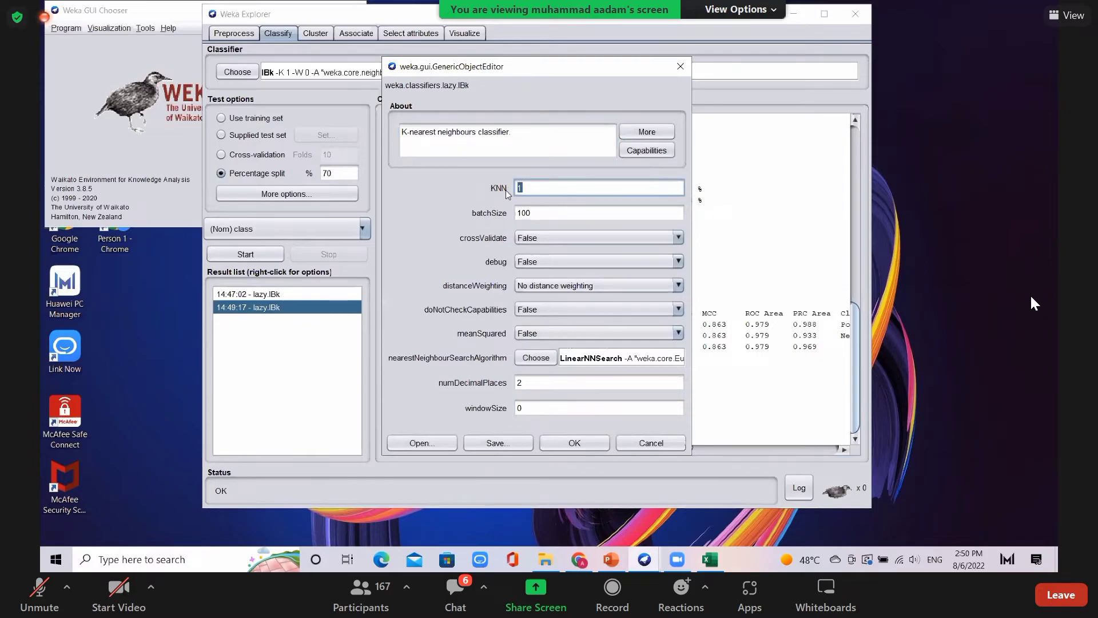
text(3)
click(569, 444)
click(250, 254)
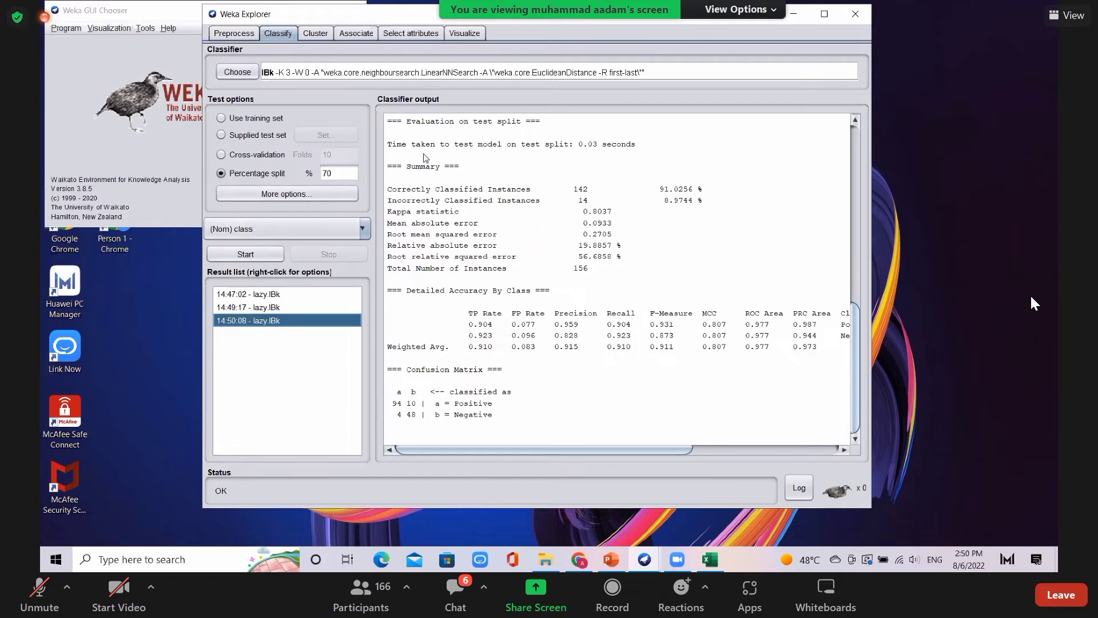
Step: Set the IBk classifier's KNN to 5 and run the evaluation again
click(455, 73)
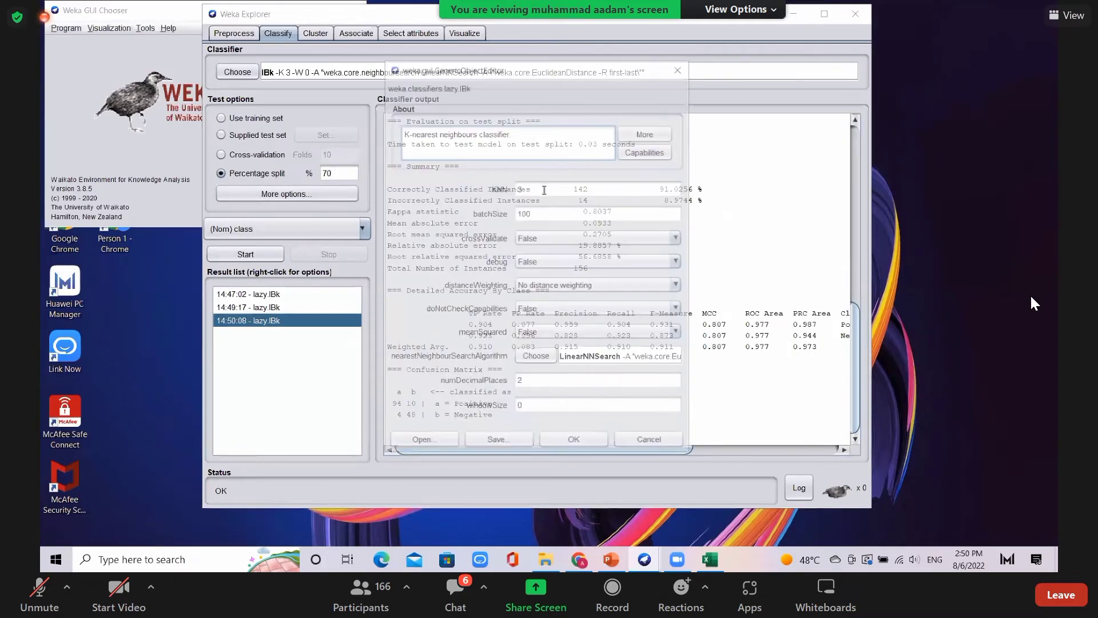
drag(517, 189, 523, 251)
text(5)
click(575, 444)
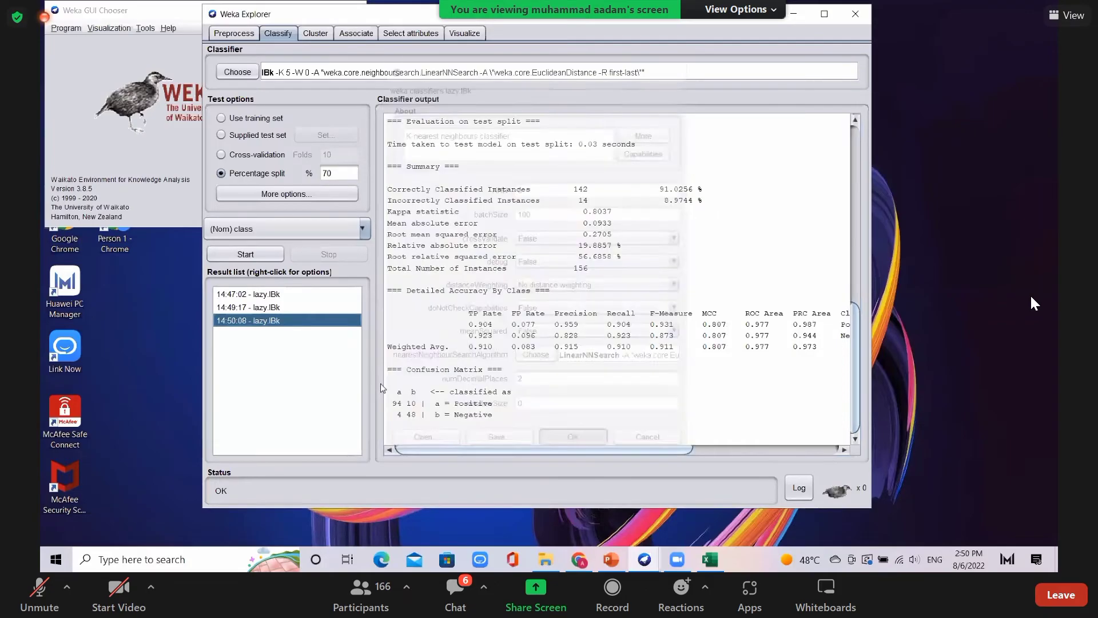
click(264, 252)
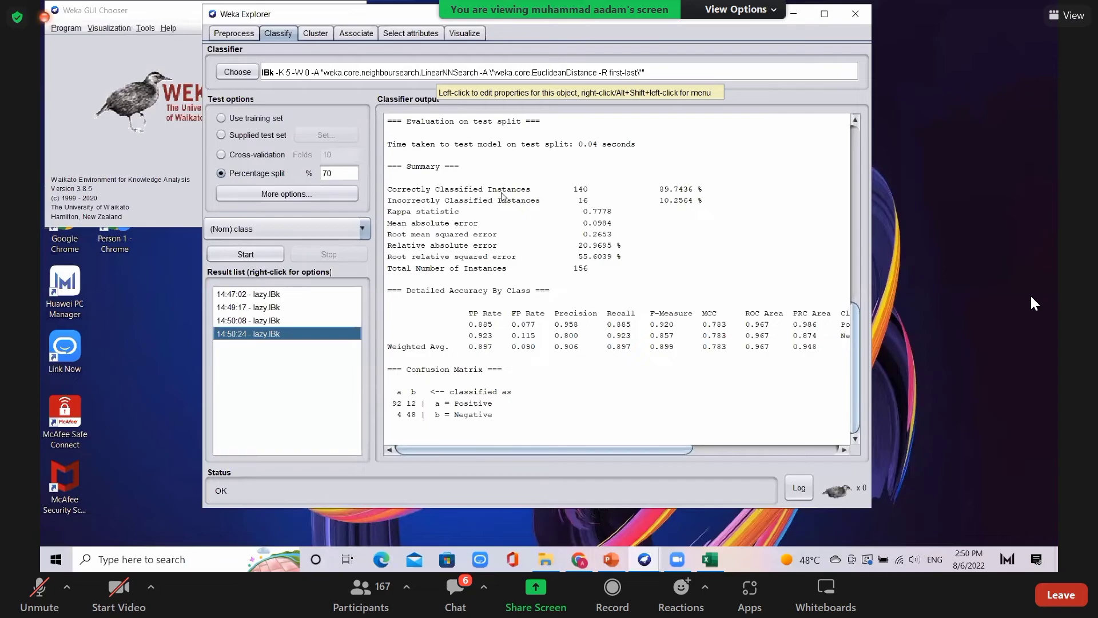
Step: Set KNN to 1 and choose ManhattanDistance as the distance function of IBk's LinearNNSearch algorithm
click(437, 74)
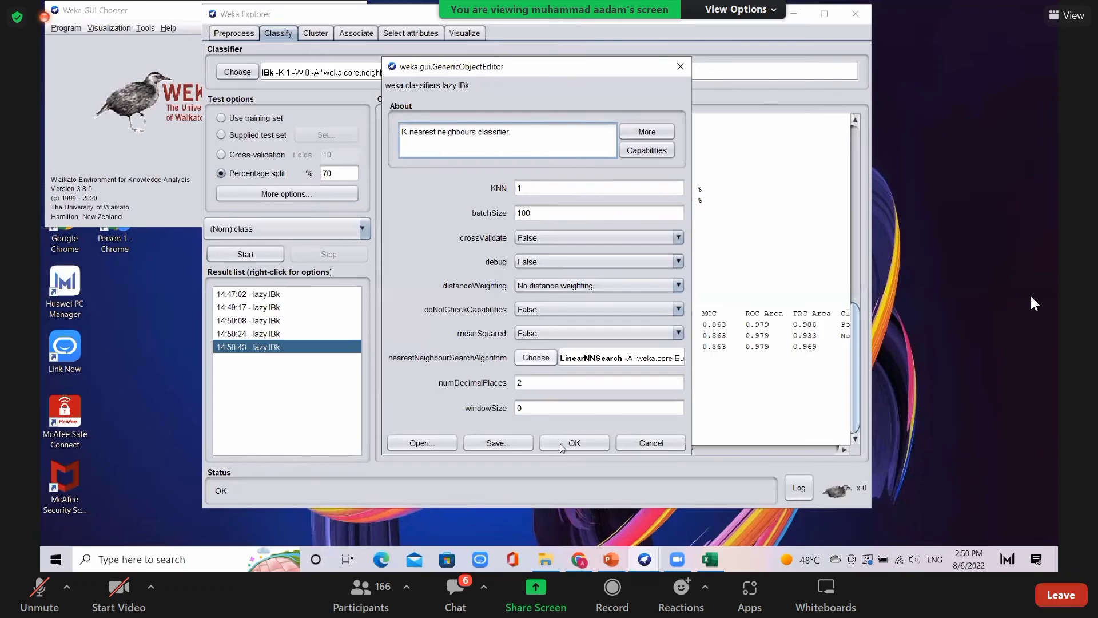
click(584, 359)
click(494, 271)
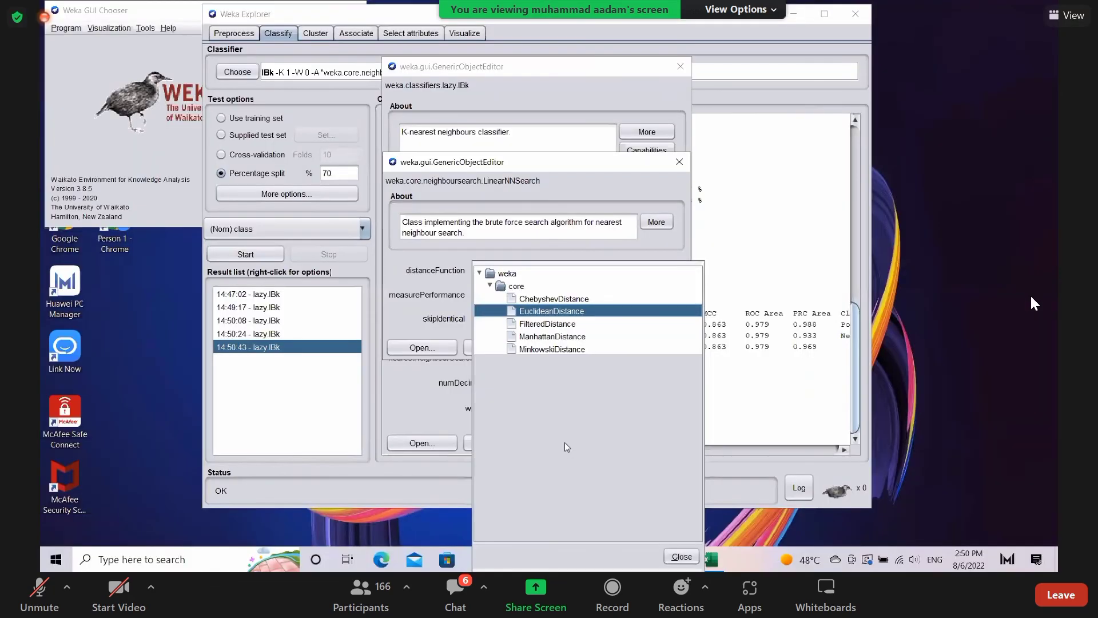
click(356, 398)
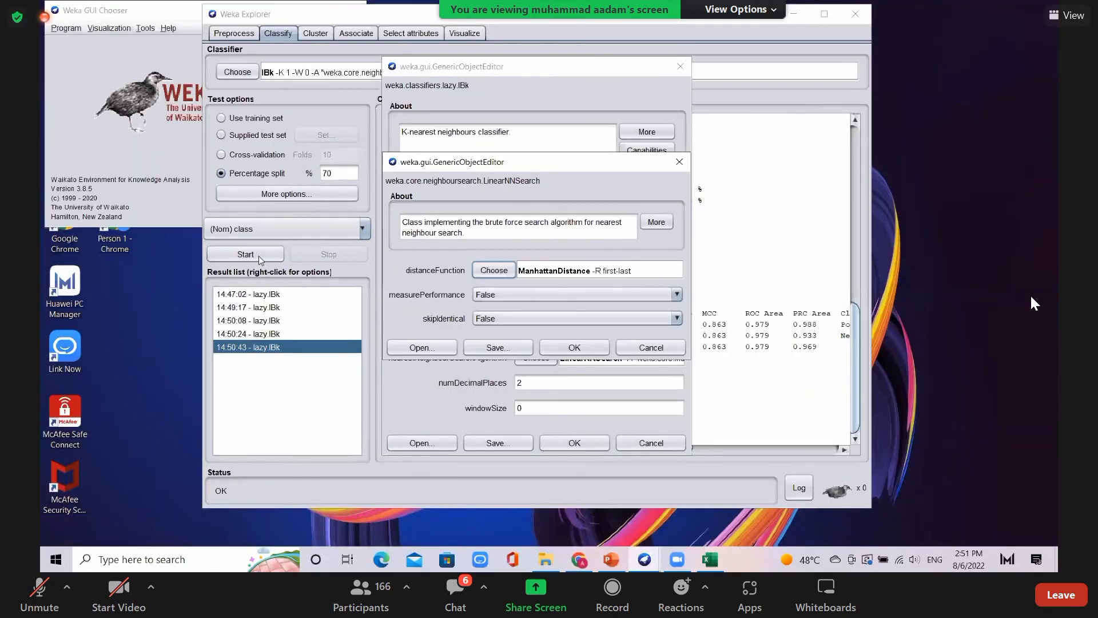